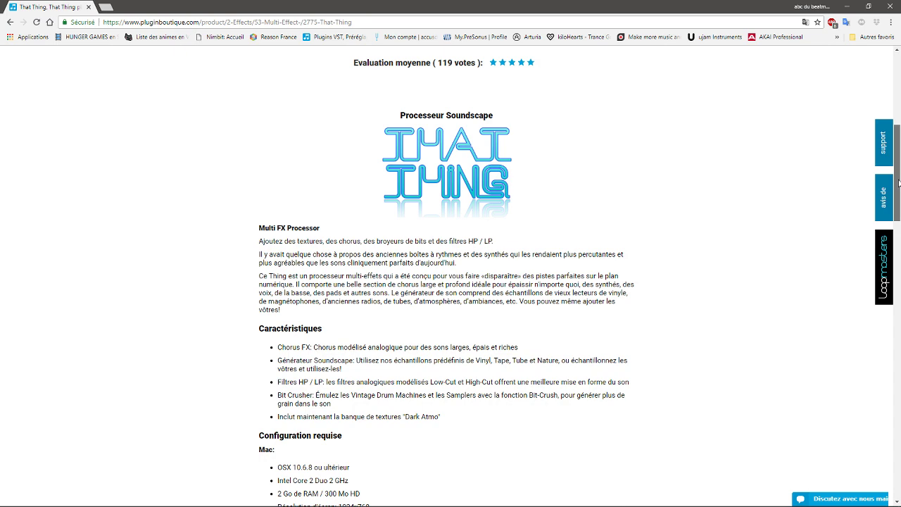
# Step: Switch from the That Thing product page to Reason and expand the sequencer area
pyautogui.scroll(-1, 898, 183)
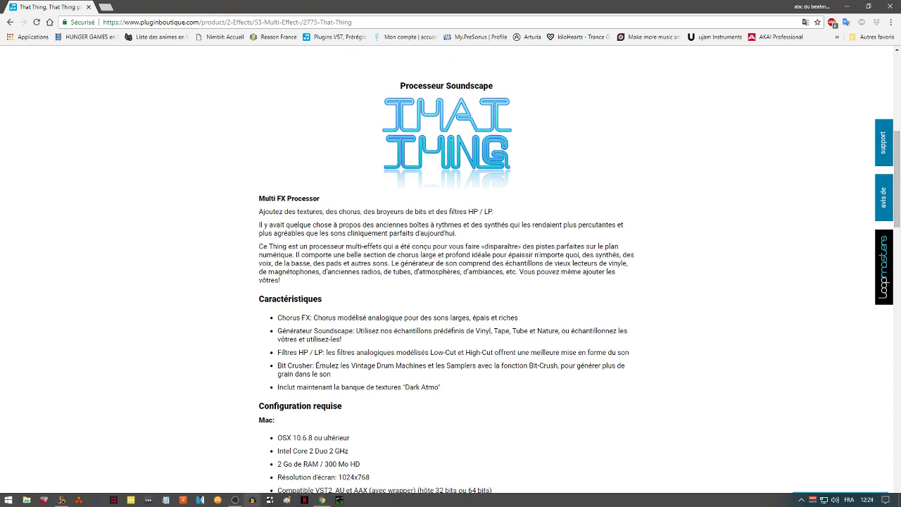
pyautogui.click(62, 501)
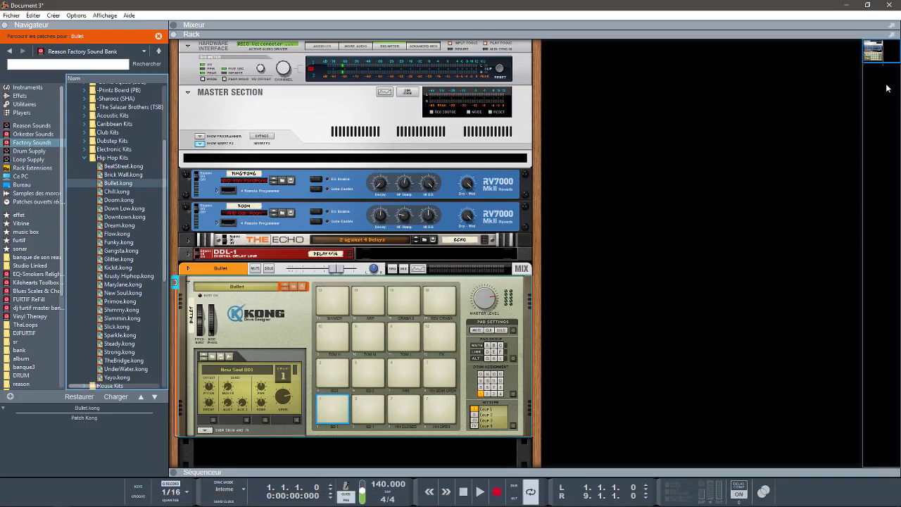
pyautogui.click(175, 474)
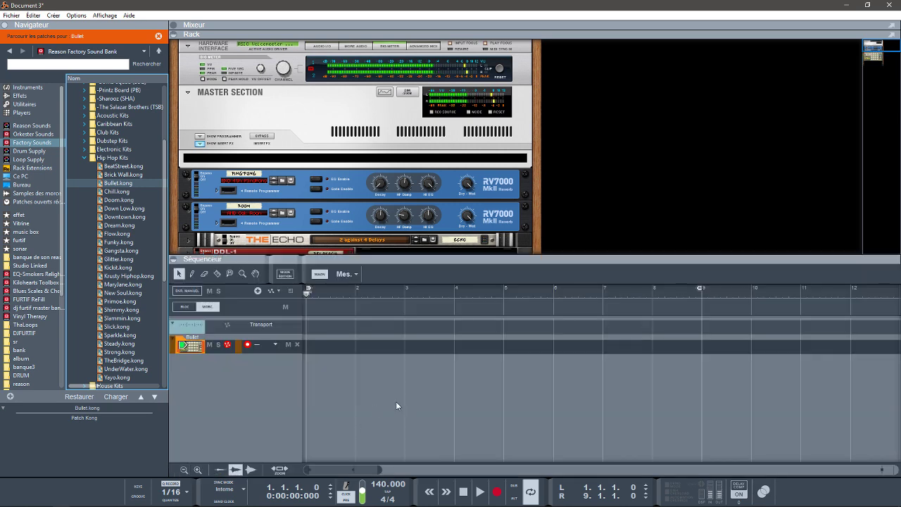
# Step: Record an eight-bar drum pattern on the Bullet track starting at bar 1, and stop the transport
pyautogui.click(361, 352)
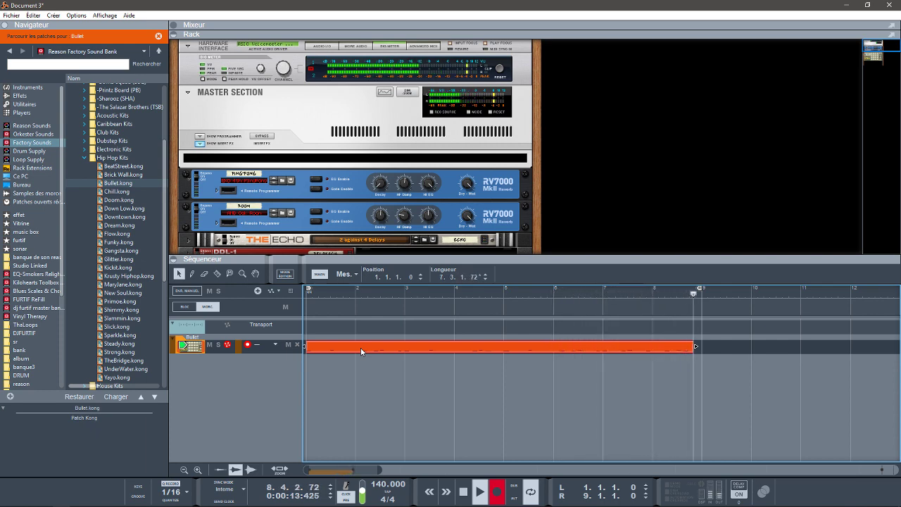
pyautogui.hotkey('ctrl', 'Return')
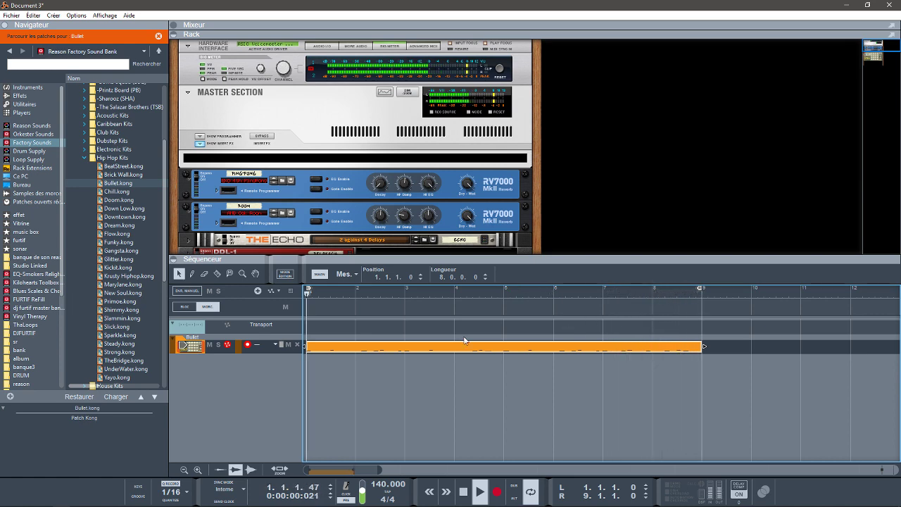
pyautogui.press('space')
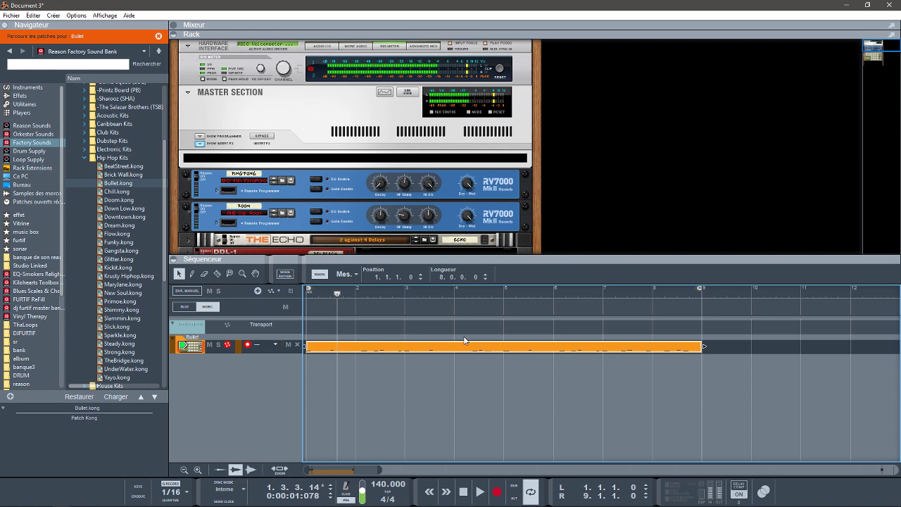
# Step: Overdub additional drum hits into the eight-bar clip on the Bullet track
pyautogui.hotkey('ctrl', 'Return')
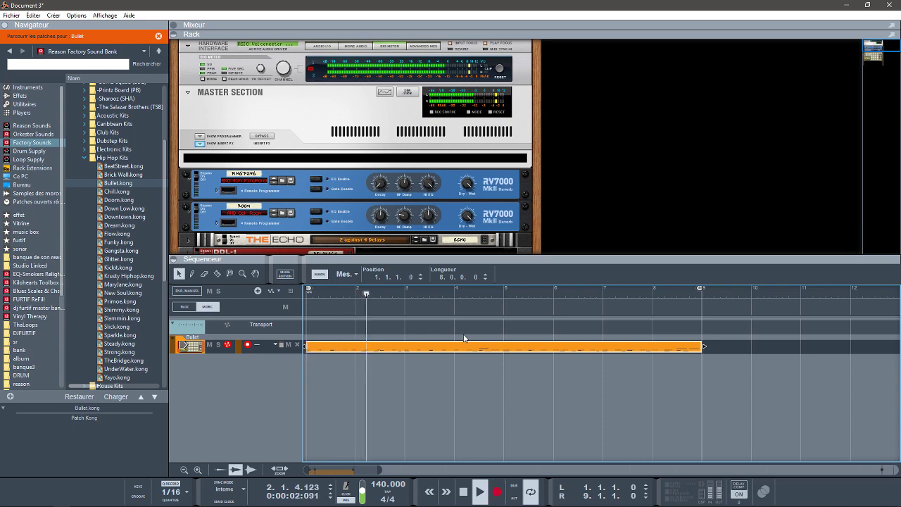
pyautogui.press('space')
# Step: Open the Bullet clip for editing and move three closed hi-hat notes in bar 2 onto beats 1, 2 and 3
pyautogui.doubleClick(364, 347)
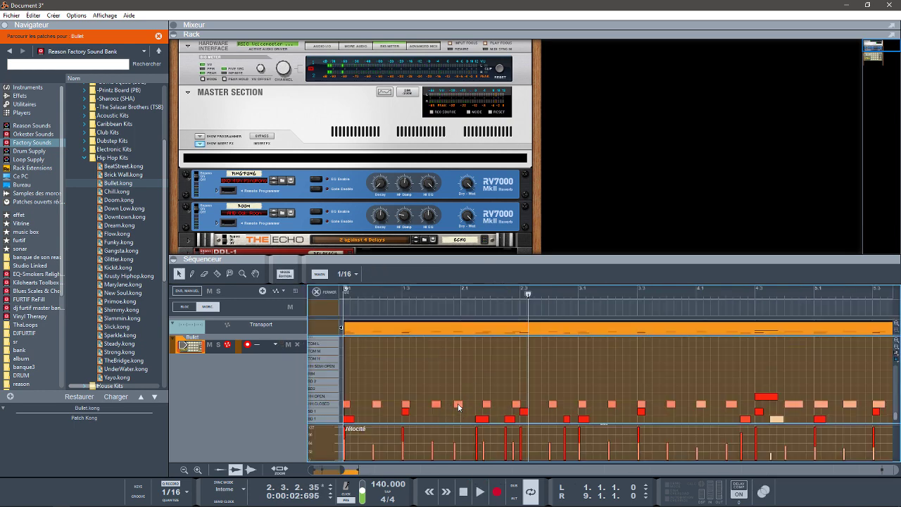
pyautogui.moveTo(457, 404); pyautogui.dragTo(467, 407)
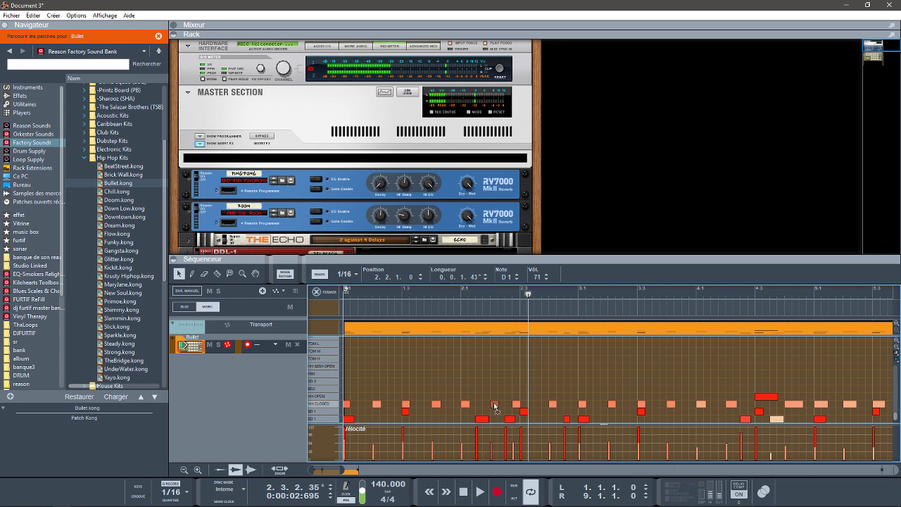
pyautogui.click(491, 404)
pyautogui.click(527, 405)
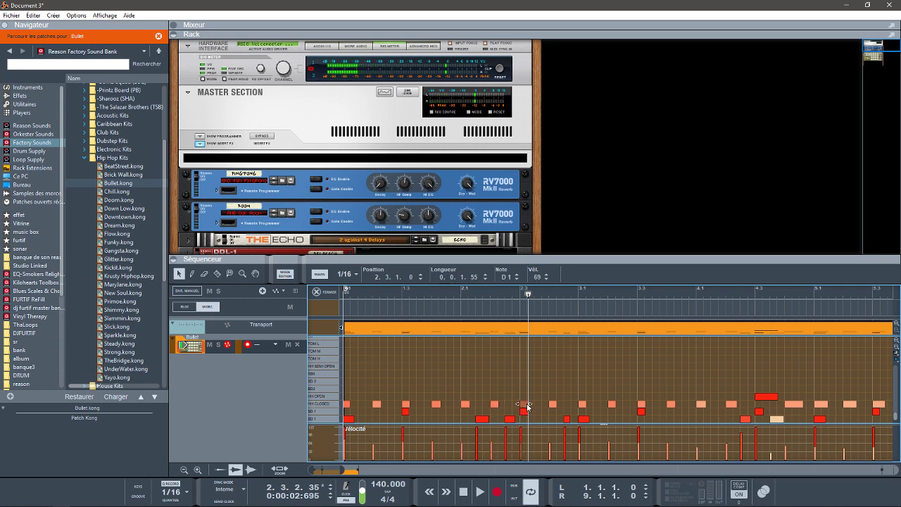
# Step: Move the early closed hi-hat note in bar 6 to 6.2.1 and play the pattern back from bar 6
pyautogui.press('space')
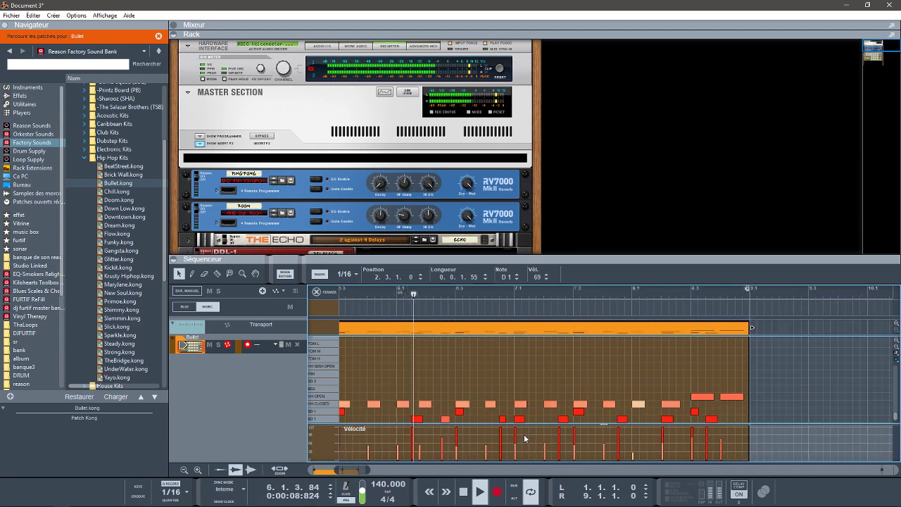
pyautogui.press('space')
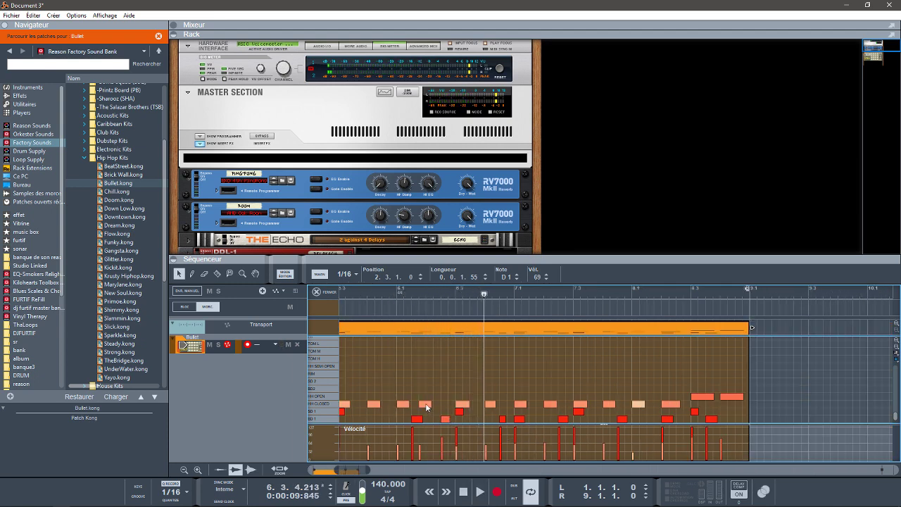
pyautogui.click(427, 404)
pyautogui.click(397, 293)
pyautogui.press('space')
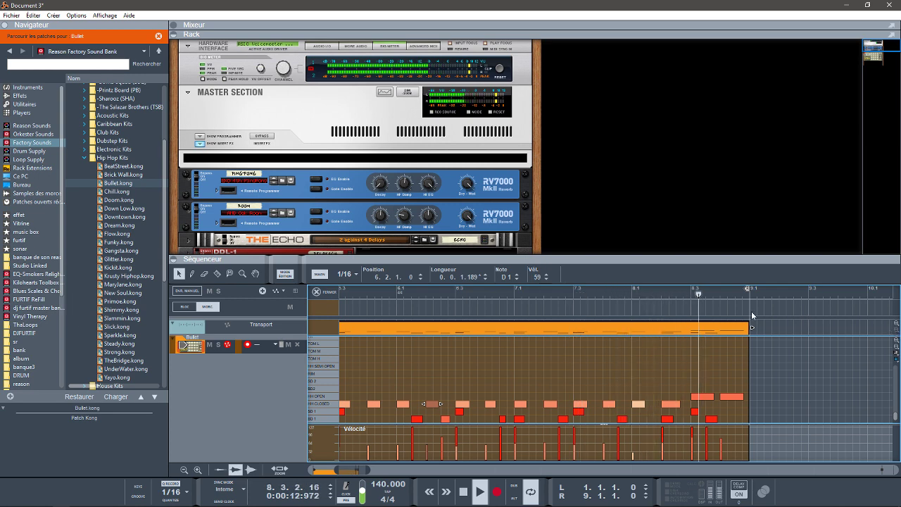
pyautogui.press('space')
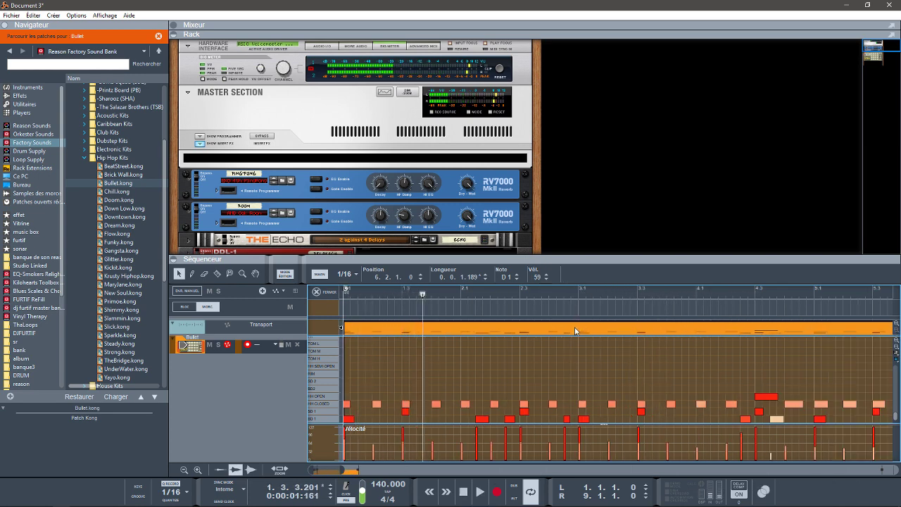
# Step: Move every drum sound of the Bullet clip to its own lane using Extract Notes to Lanes with the explode option (Abréger)
pyautogui.click(571, 327)
pyautogui.press('F8')
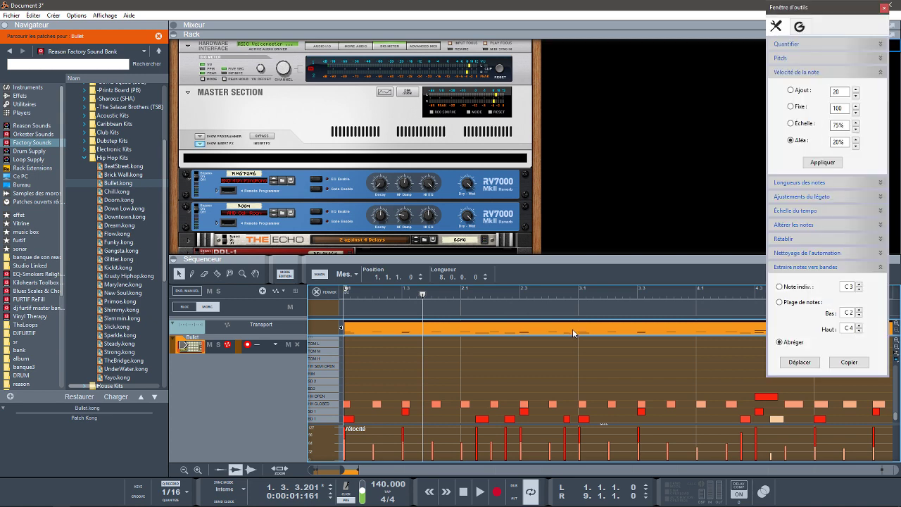
pyautogui.click(798, 362)
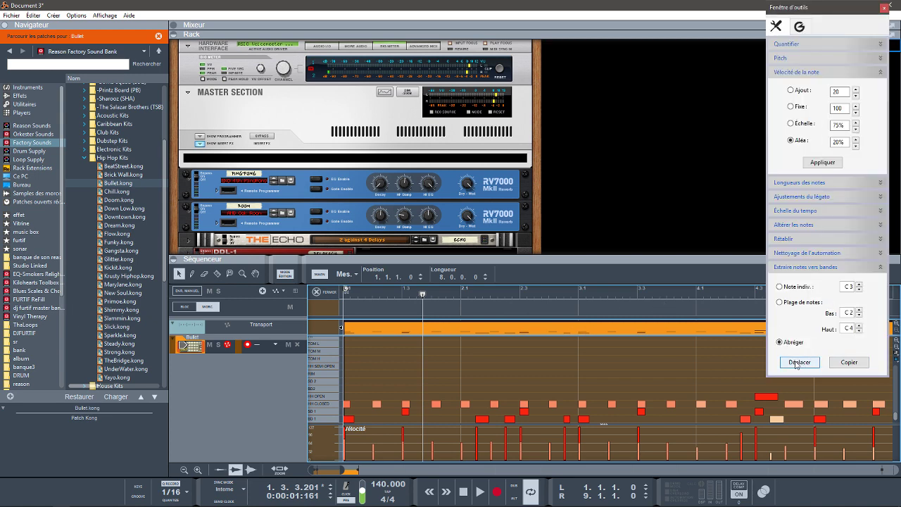
pyautogui.click(800, 363)
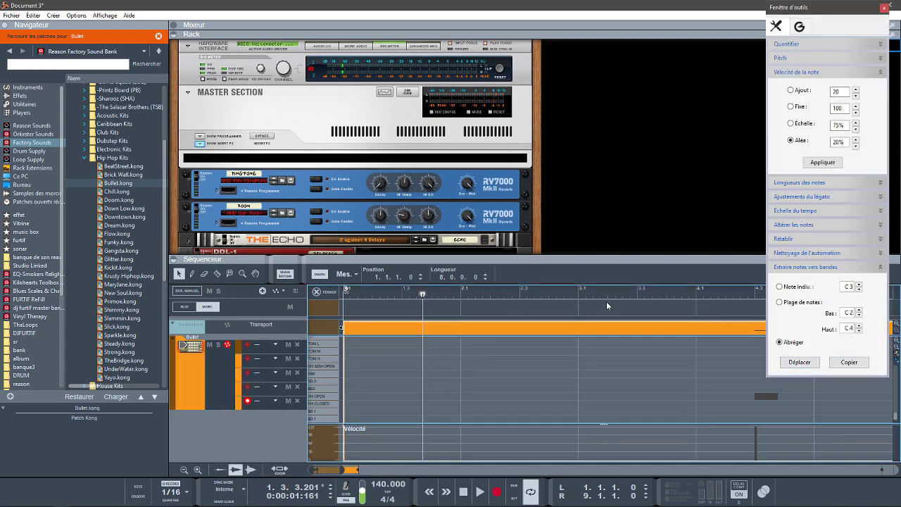
pyautogui.click(316, 292)
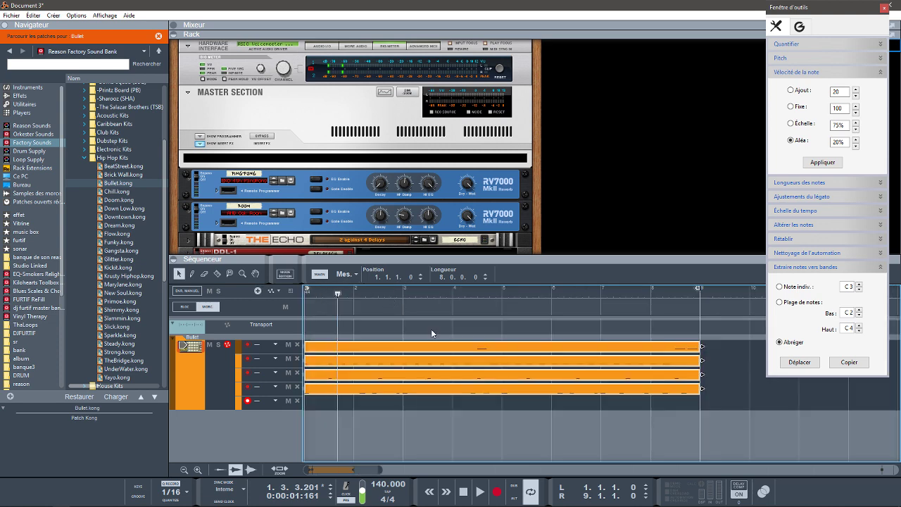
# Step: Randomize the velocity of all closed hi-hat notes in the second lane's clip by 20%
pyautogui.doubleClick(473, 370)
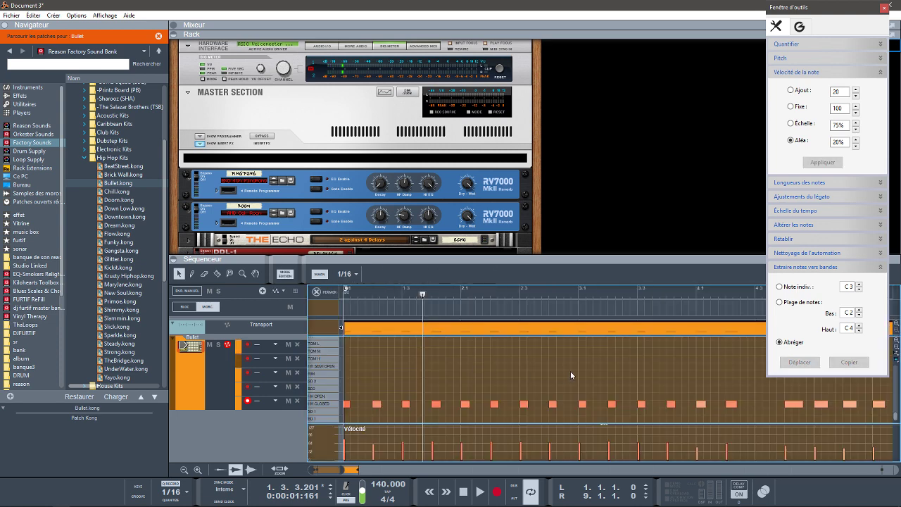
pyautogui.hotkey('ctrl', 'a')
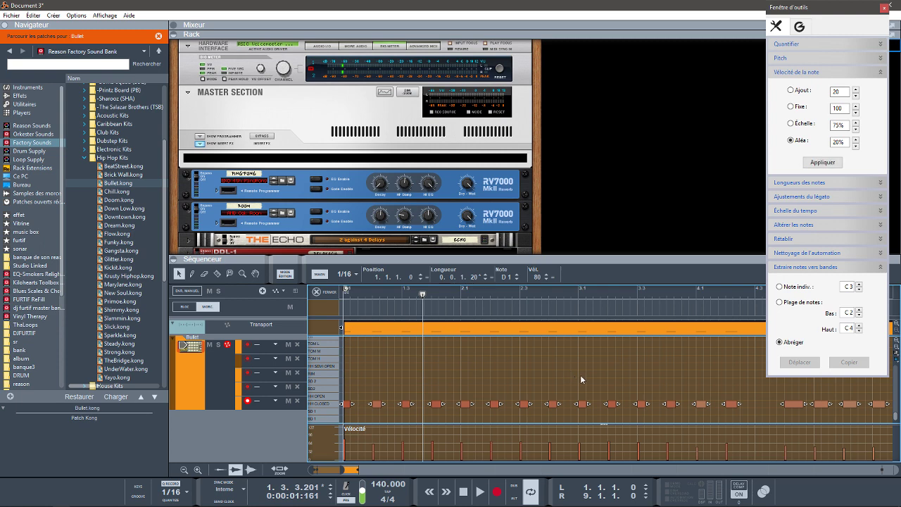
pyautogui.click(816, 163)
pyautogui.click(321, 293)
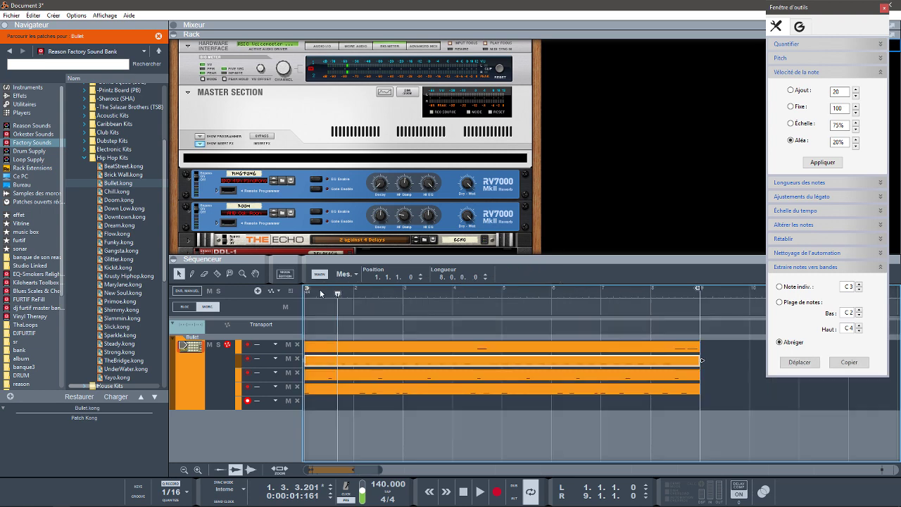
# Step: Lower the open hi-hat note's velocity around bar 4.3 to about 70, start playback, and close the tool window and note editor
pyautogui.doubleClick(349, 348)
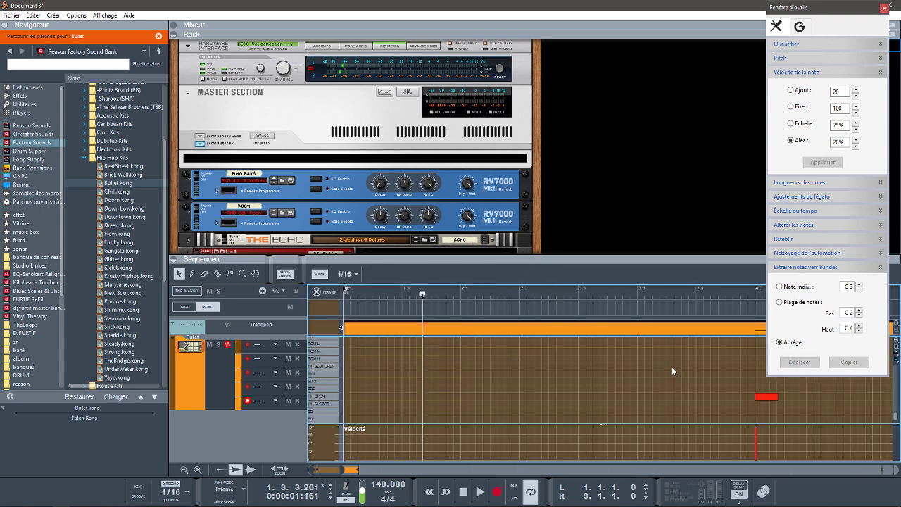
pyautogui.hotkey('ctrl', 'a')
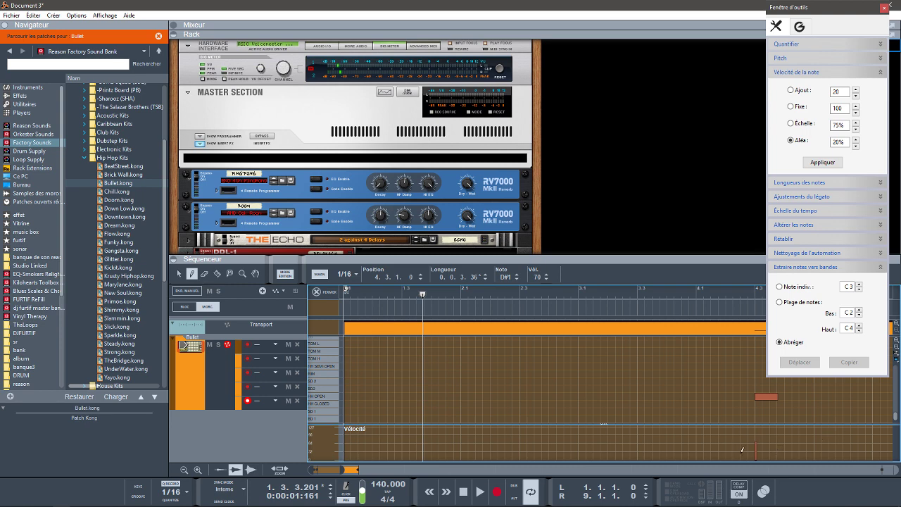
pyautogui.press('space')
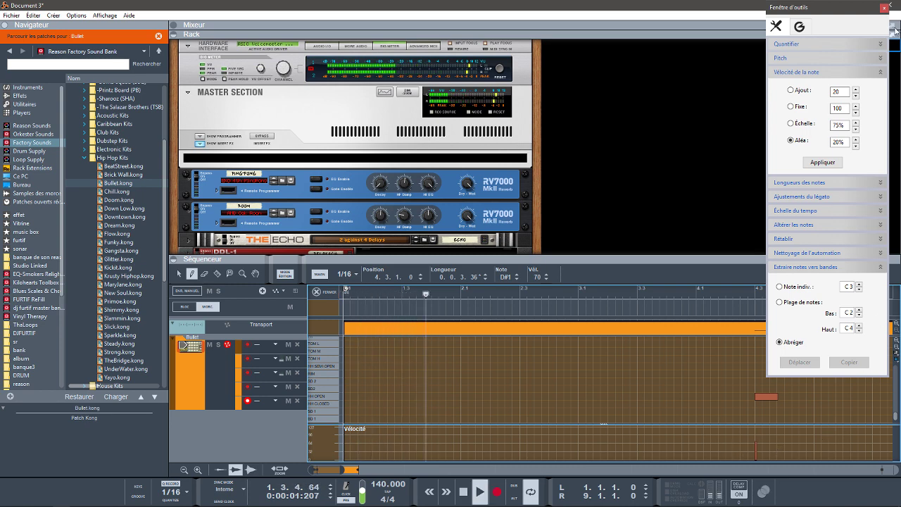
pyautogui.click(883, 8)
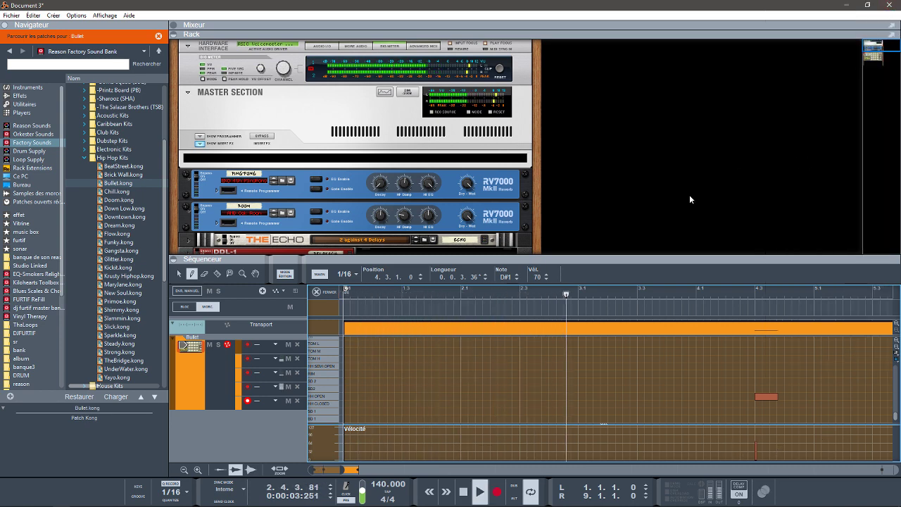
pyautogui.click(318, 291)
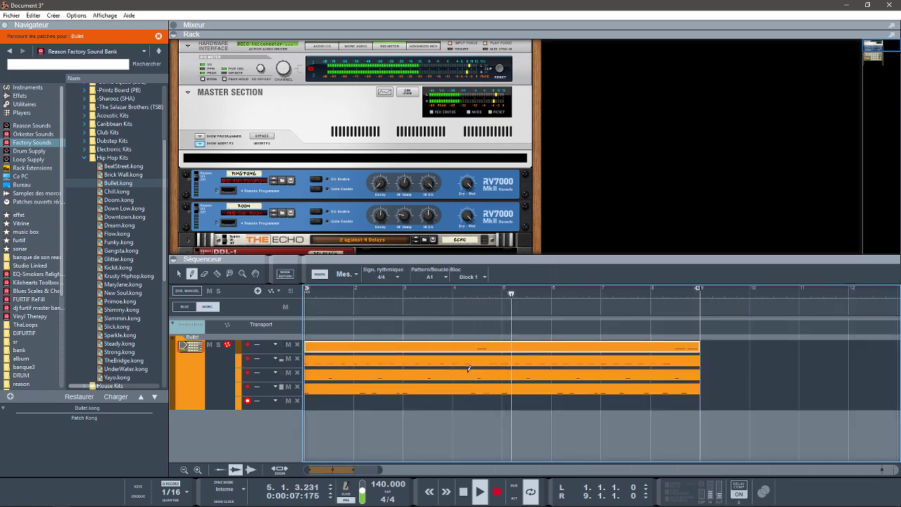
# Step: Delete the empty fifth lane of the Bullet track and enlarge the rack area to show the whole Kong device
pyautogui.click(297, 400)
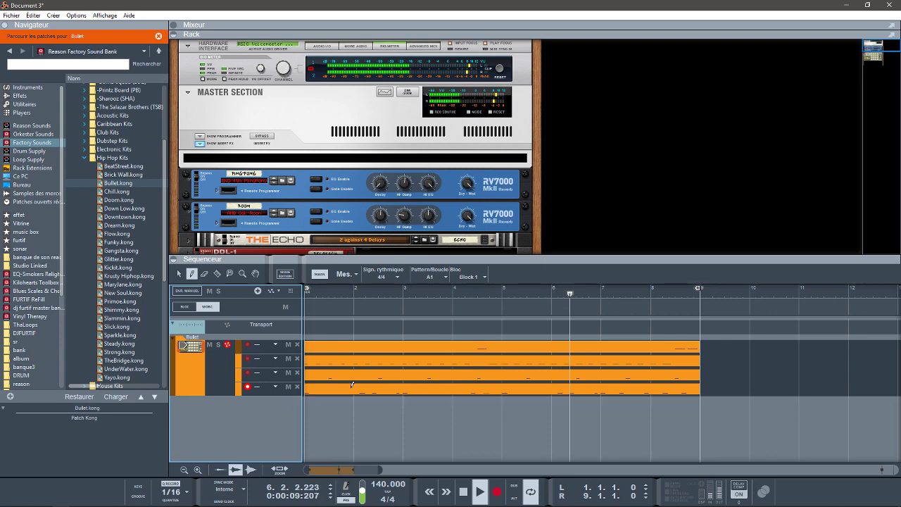
pyautogui.moveTo(426, 256); pyautogui.dragTo(425, 309)
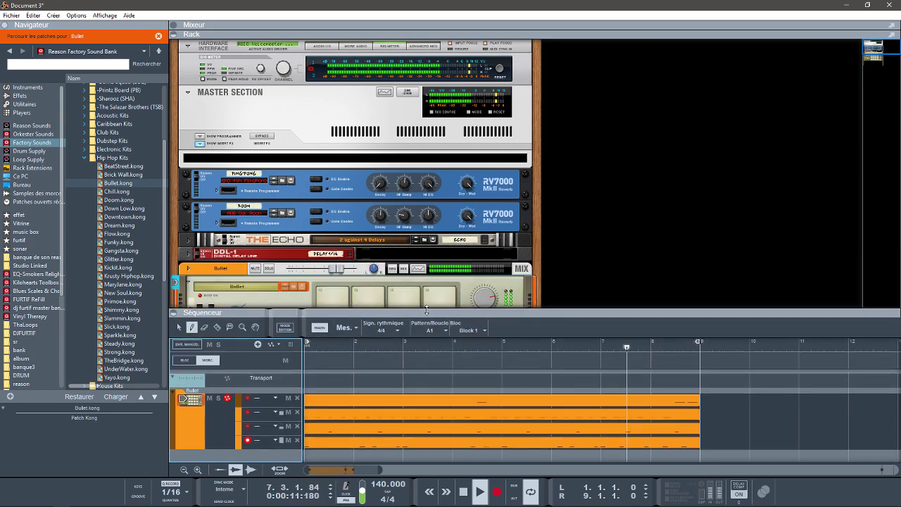
pyautogui.click(873, 56)
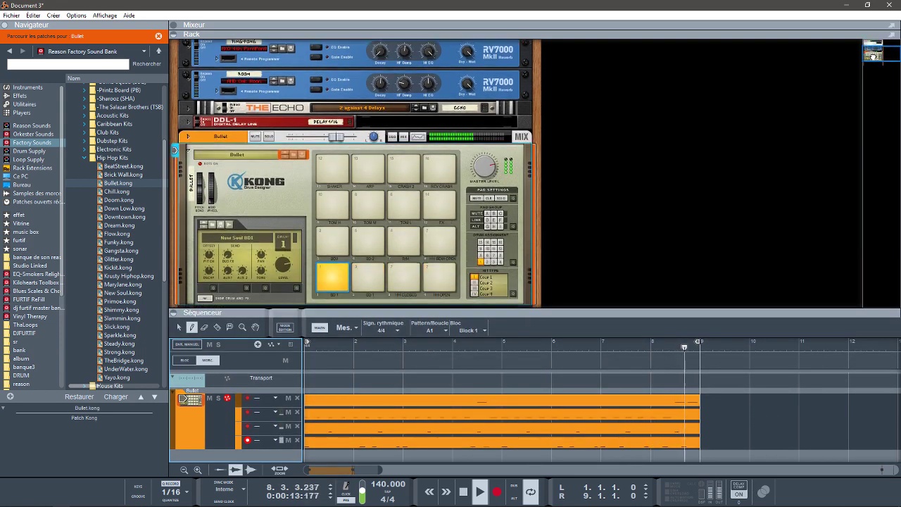
pyautogui.moveTo(873, 55); pyautogui.dragTo(873, 64)
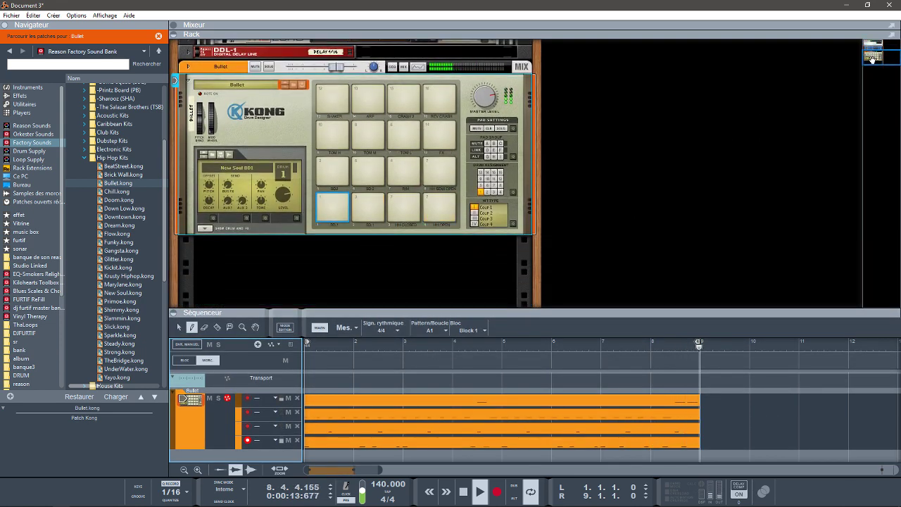
# Step: Unfold the Bullet mix channel and insert the BeatSkillz ThatThing_x64 effect between it and the Kong
pyautogui.click(188, 67)
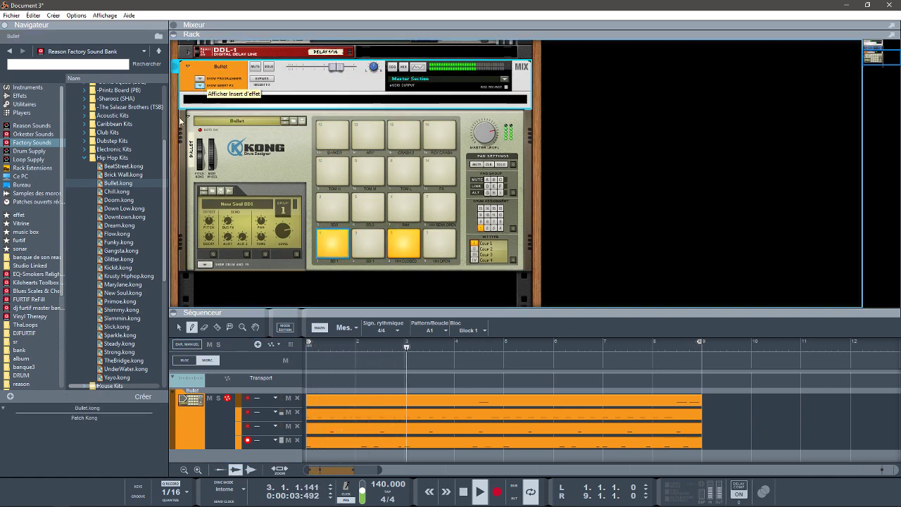
pyautogui.click(20, 95)
pyautogui.click(131, 135)
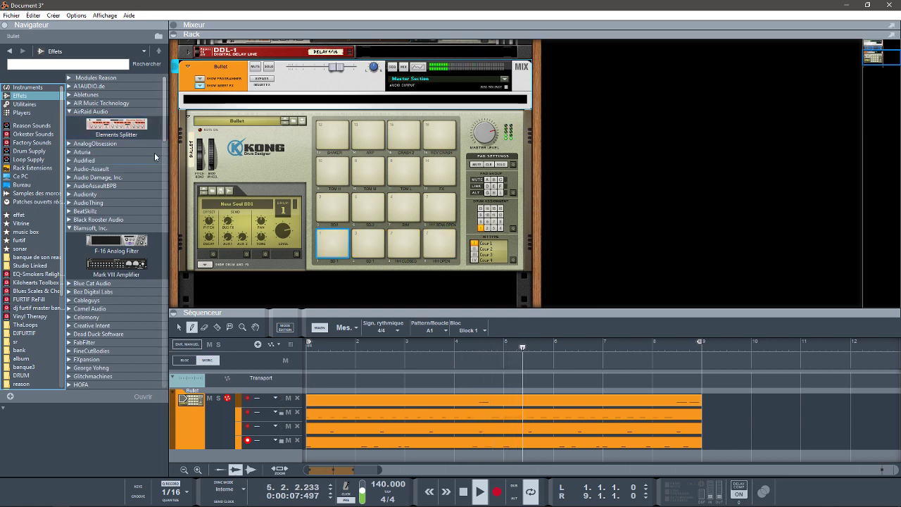
pyautogui.click(121, 212)
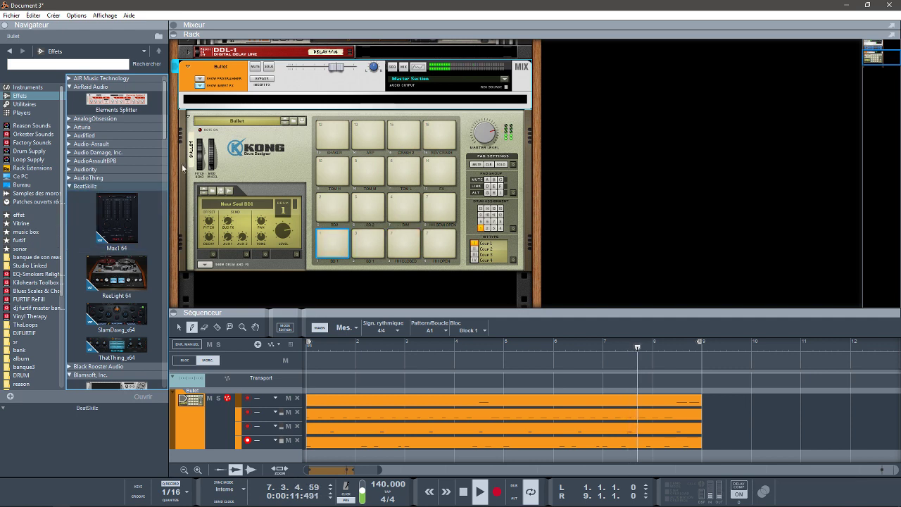
pyautogui.scroll(-3, 165, 160)
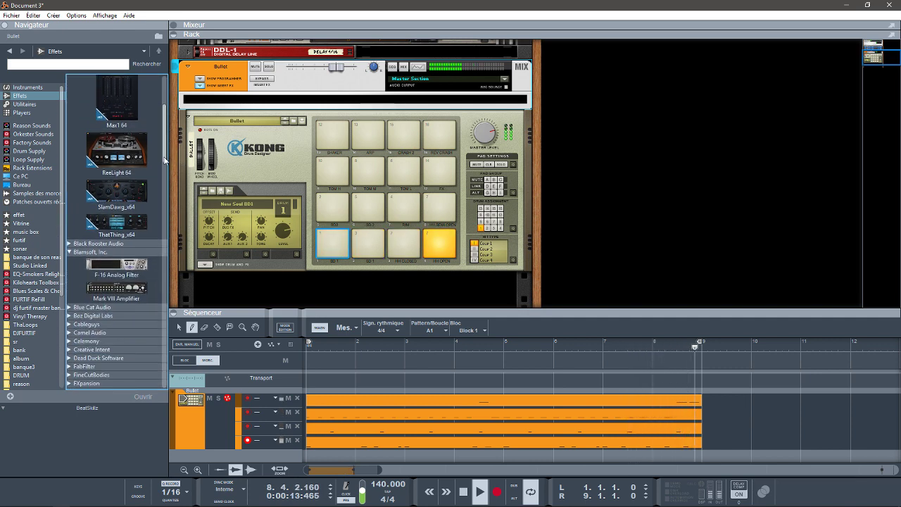
pyautogui.moveTo(117, 222); pyautogui.dragTo(334, 111)
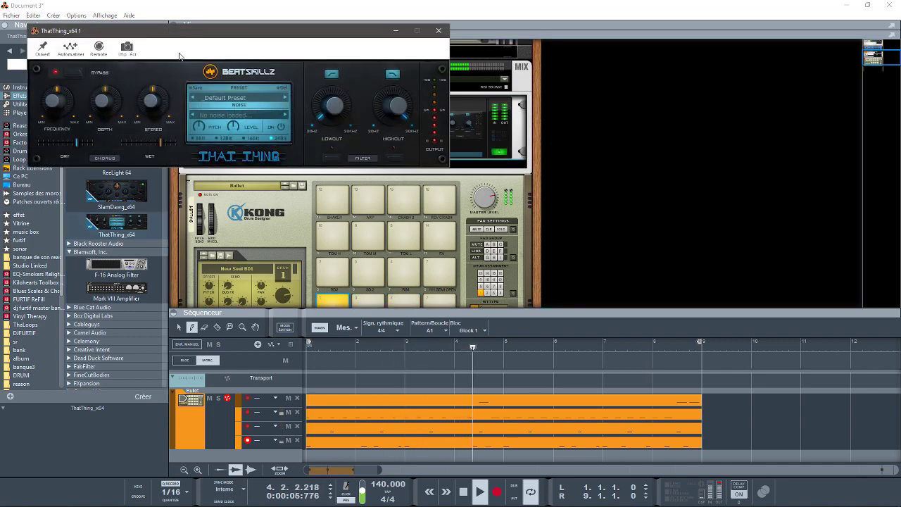
# Step: Collapse the browser and place the ThatThing plugin window in the empty rack area beside the Kong device
pyautogui.moveTo(206, 32); pyautogui.dragTo(615, 89)
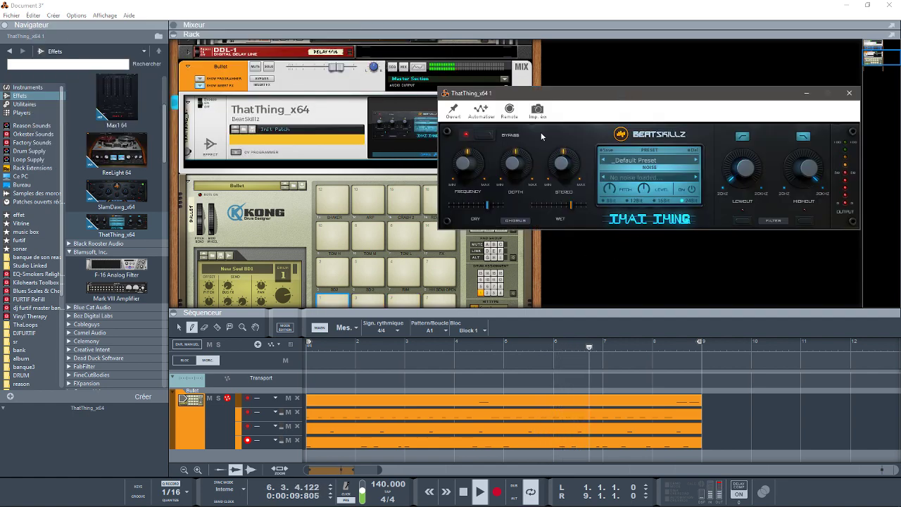
pyautogui.click(3, 26)
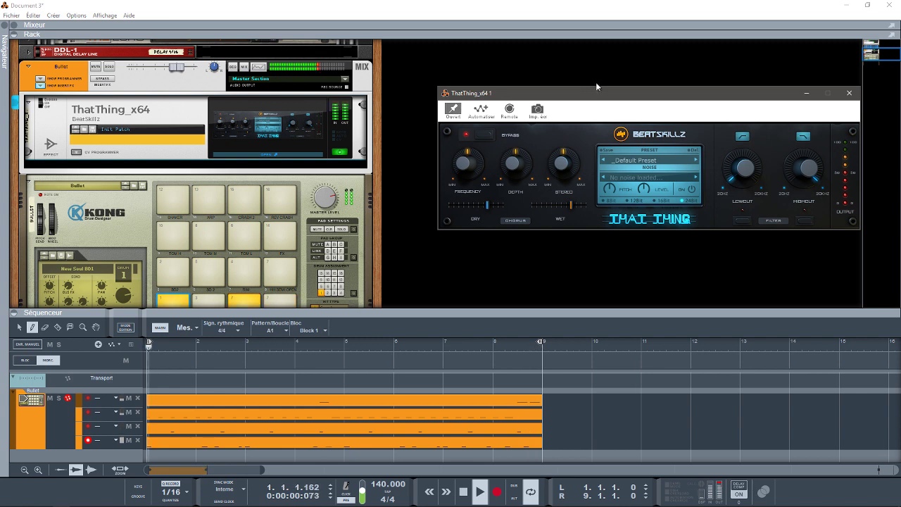
pyautogui.moveTo(589, 90); pyautogui.dragTo(533, 43)
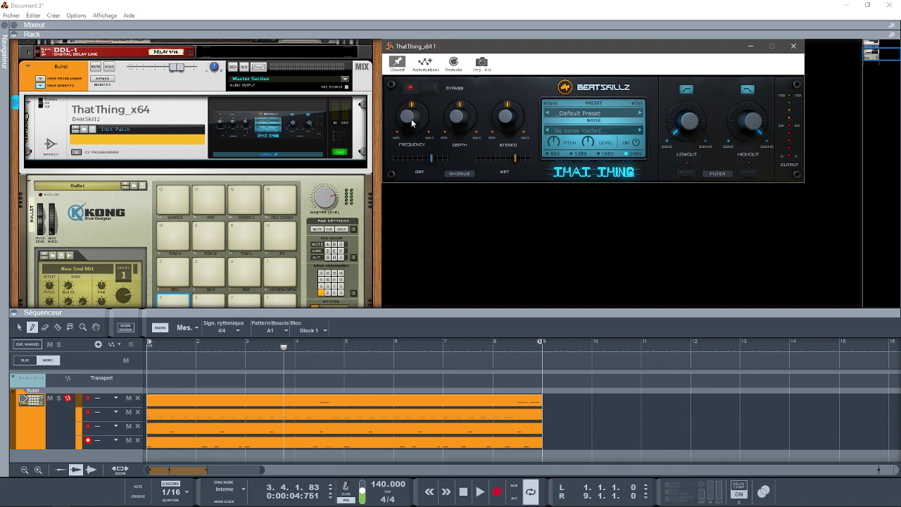
# Step: Lower the chorus depth and stereo controls of the ThatThing plugin to near their minimum
pyautogui.moveTo(412, 121); pyautogui.dragTo(453, 131)
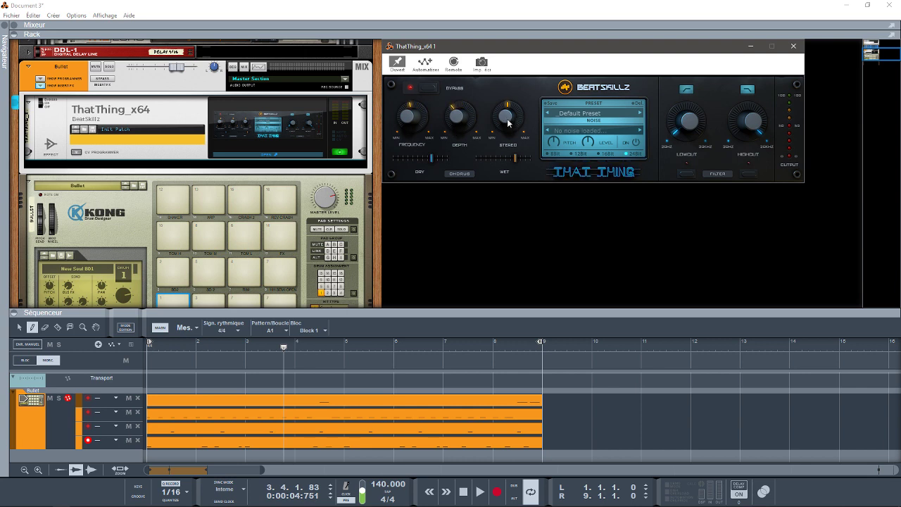
pyautogui.moveTo(507, 124); pyautogui.dragTo(449, 198)
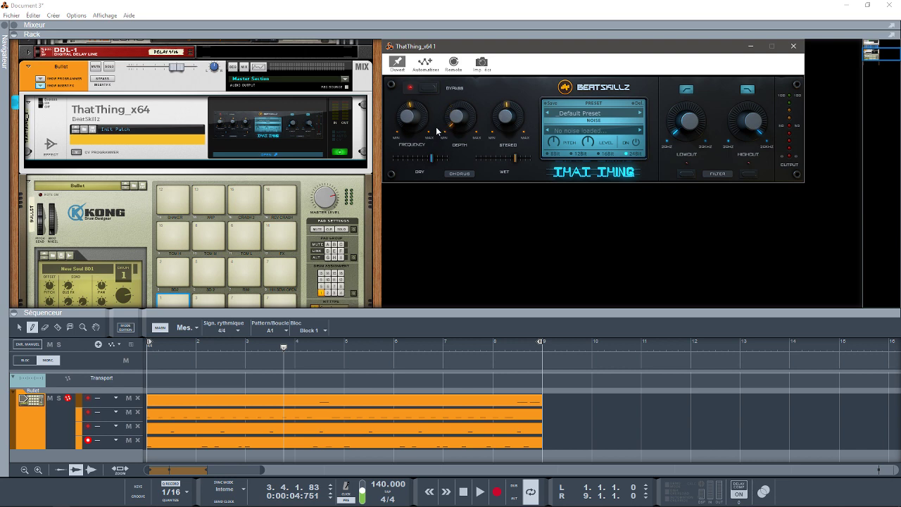
pyautogui.moveTo(507, 125); pyautogui.dragTo(507, 209)
# Step: Start playback and pull the chorus wet and dry levels down to their minimum
pyautogui.press('space')
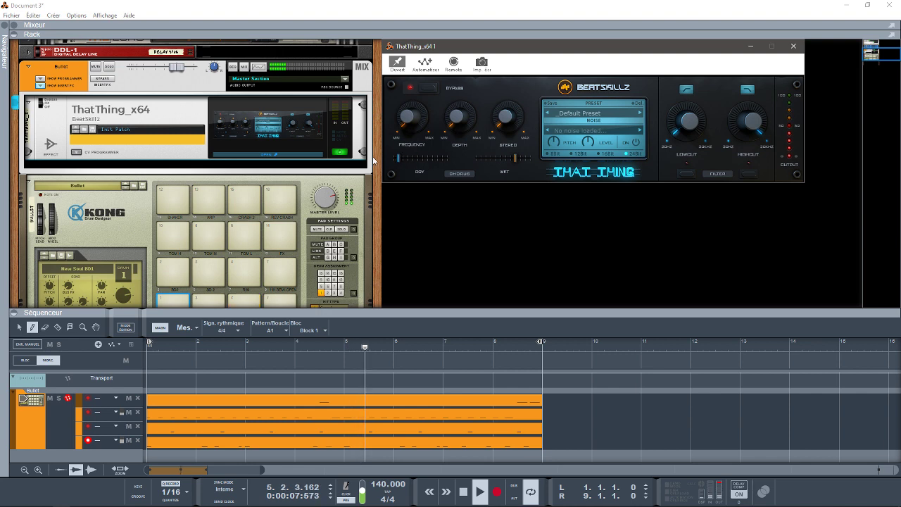
pyautogui.moveTo(517, 159); pyautogui.dragTo(477, 160)
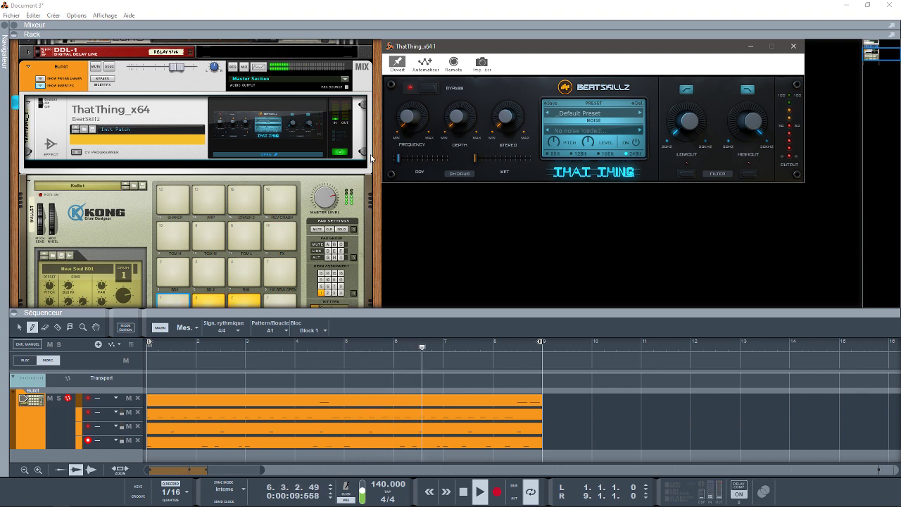
pyautogui.moveTo(398, 162); pyautogui.dragTo(391, 162)
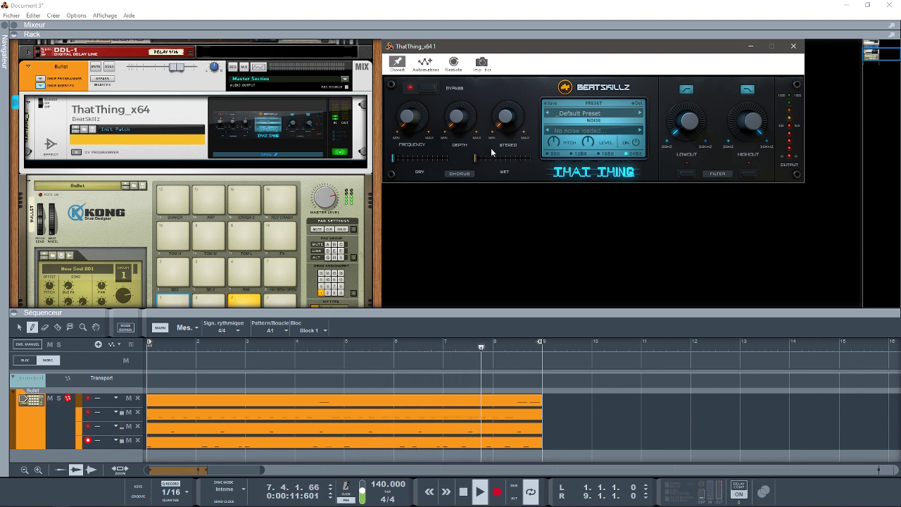
# Step: Raise the chorus wet and dry levels above half and depth to the midpoint, and compare the sound with the plugin bypassed
pyautogui.moveTo(451, 160); pyautogui.dragTo(557, 174)
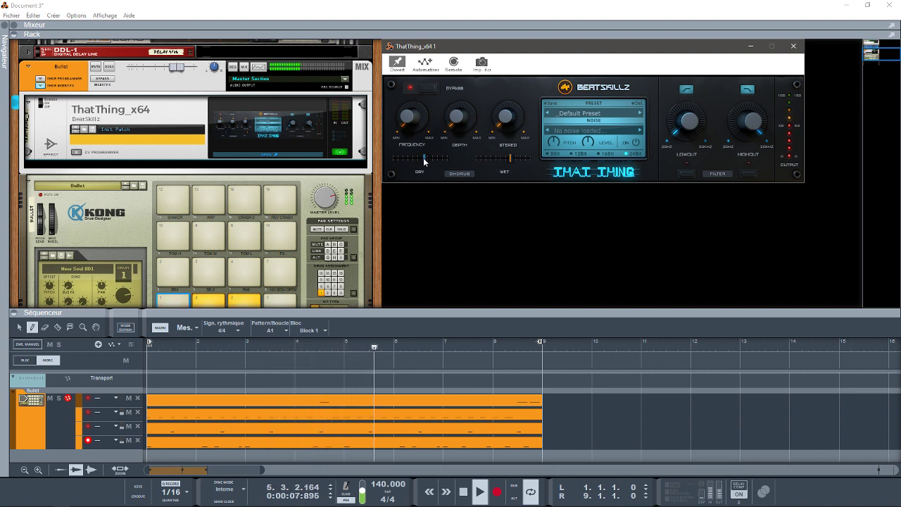
pyautogui.moveTo(424, 162); pyautogui.dragTo(433, 163)
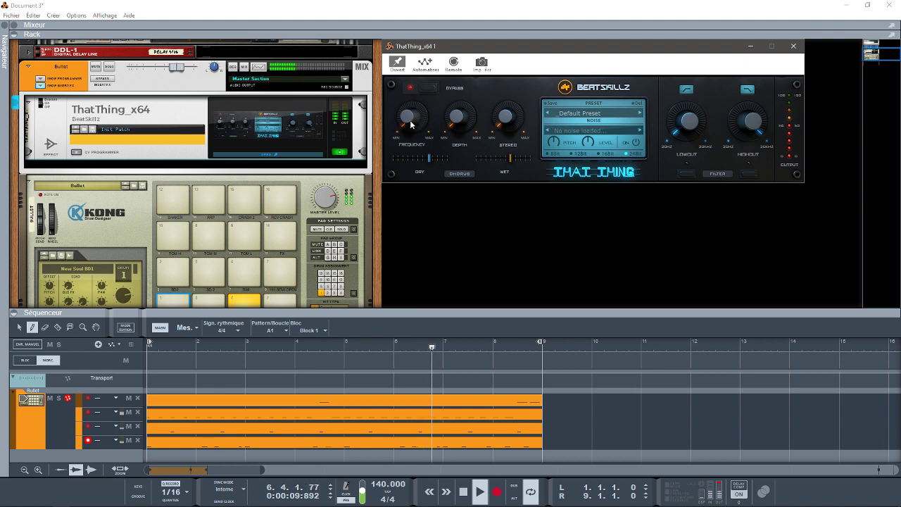
pyautogui.moveTo(463, 122); pyautogui.dragTo(462, 92)
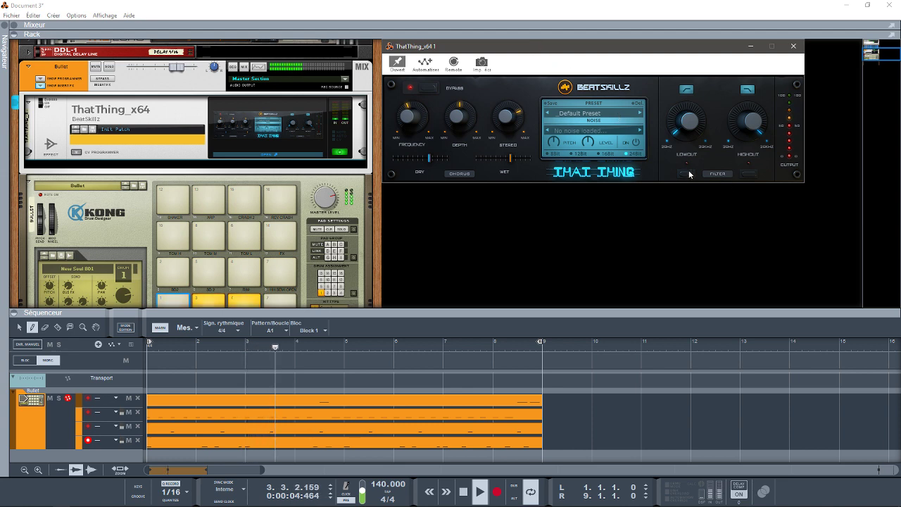
pyautogui.click(428, 89)
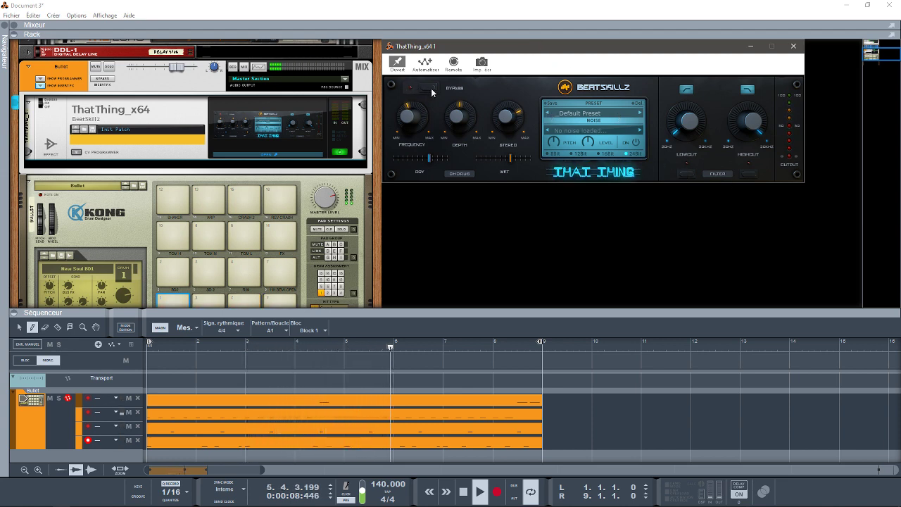
pyautogui.click(431, 89)
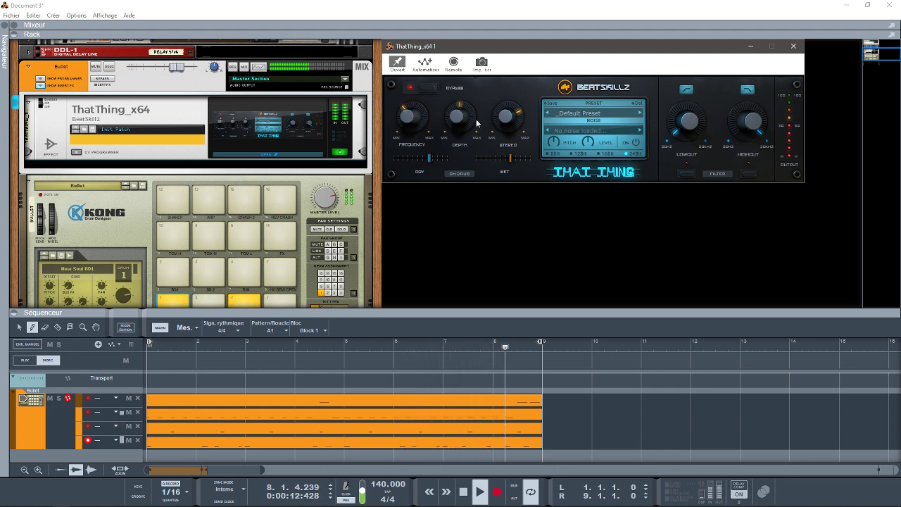
# Step: Load the 80s Drum Machine preset in ThatThing and play the drum pattern through it
pyautogui.click(611, 113)
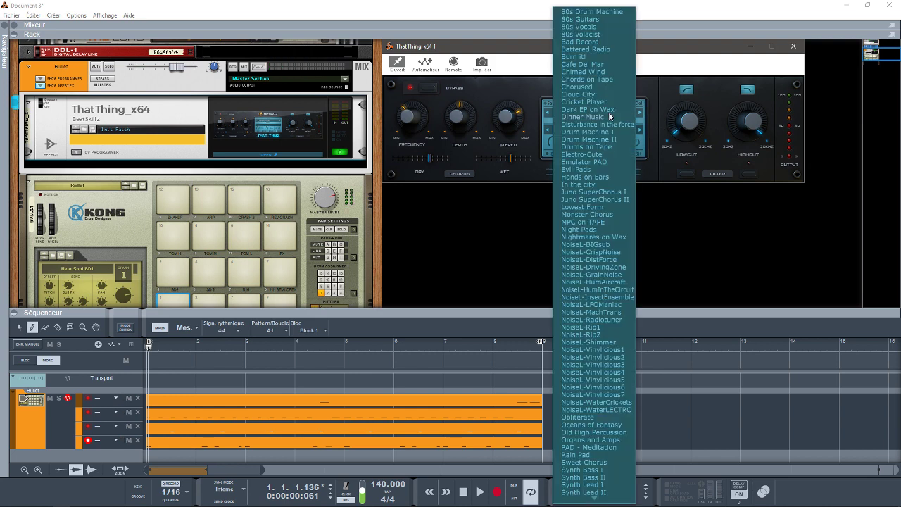
pyautogui.click(598, 12)
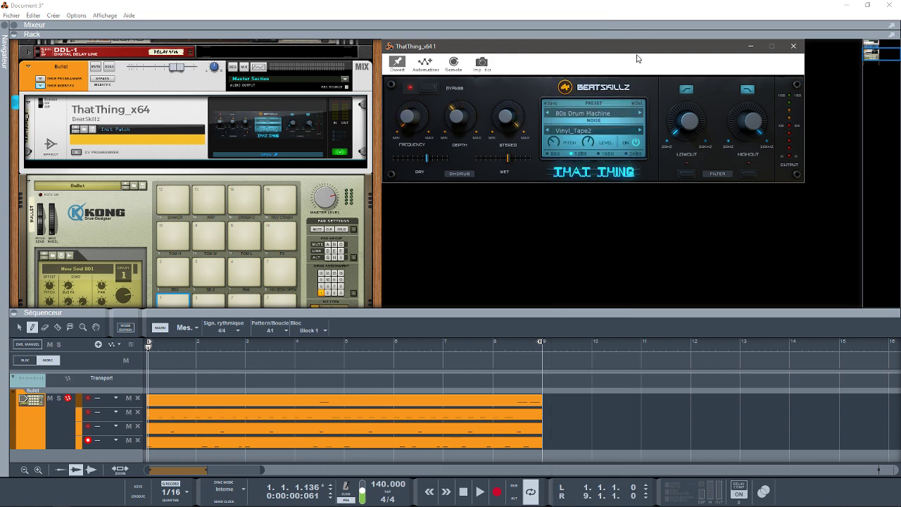
pyautogui.press('space')
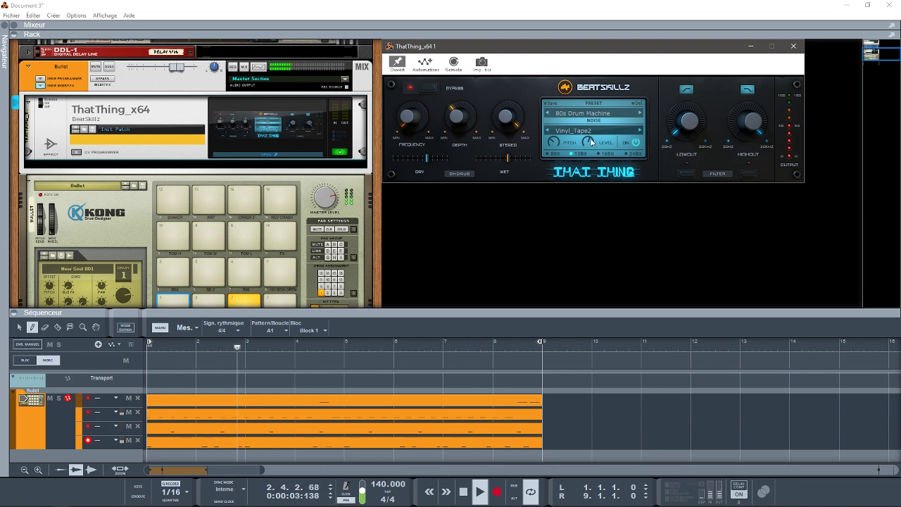
pyautogui.press('space')
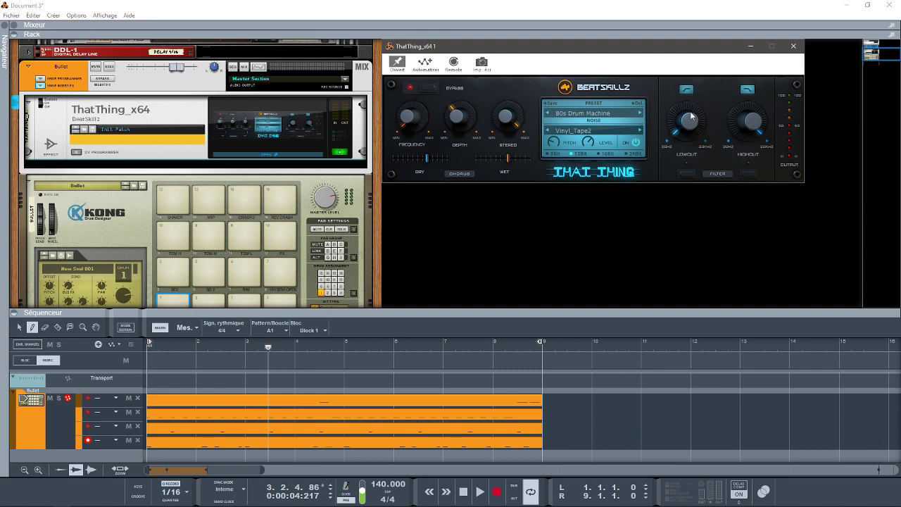
# Step: Browse the full list of ThatThing presets and close it without choosing another one
pyautogui.click(602, 112)
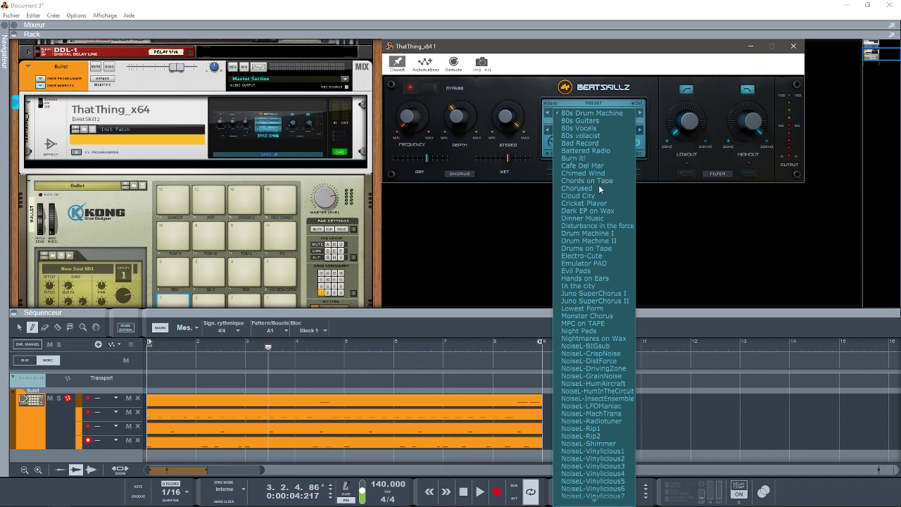
pyautogui.moveTo(591, 496)
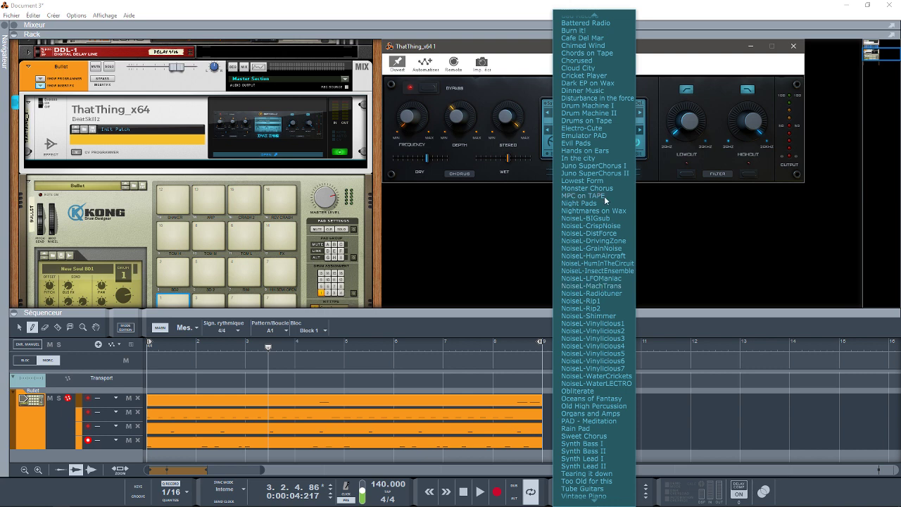
pyautogui.scroll(2, 602, 95)
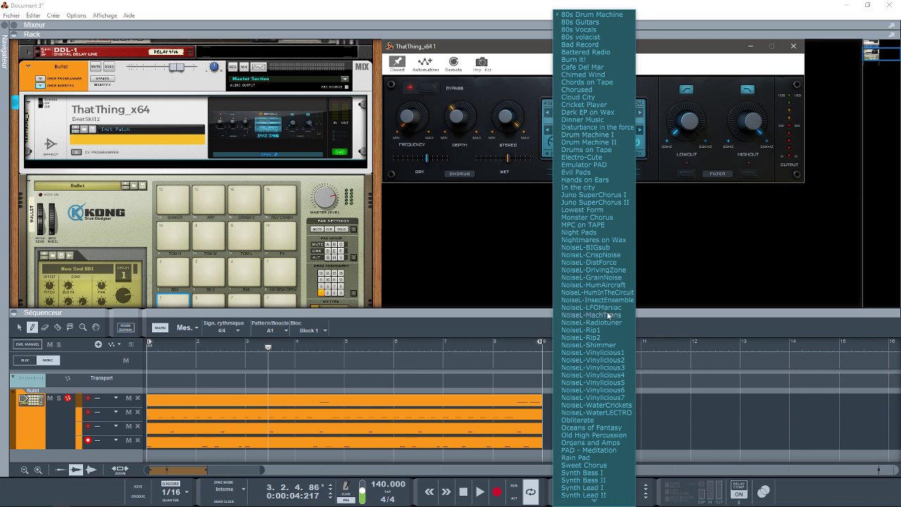
pyautogui.scroll(-2, 592, 470)
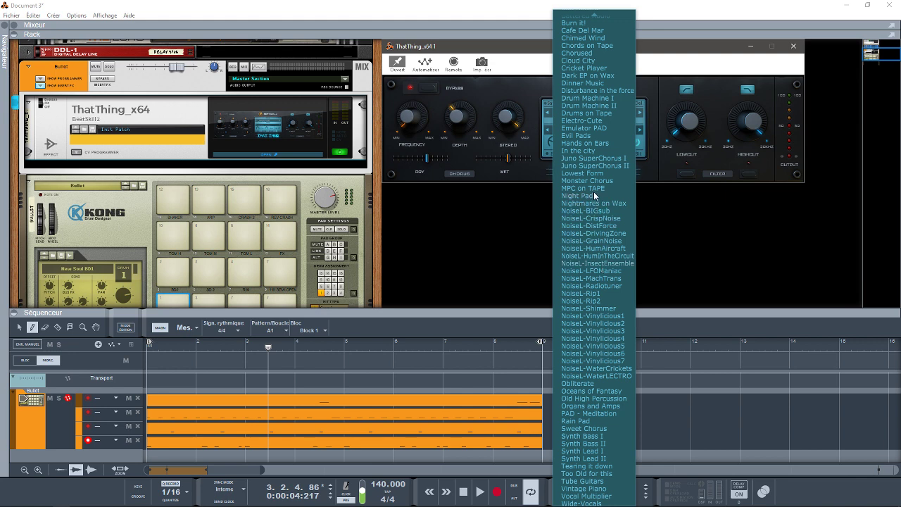
pyautogui.click(653, 161)
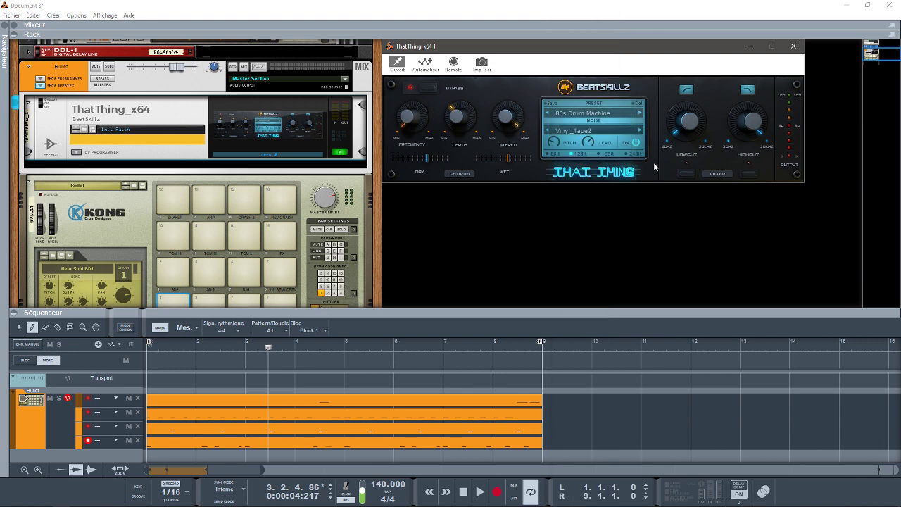
pyautogui.click(653, 162)
pyautogui.click(677, 132)
# Step: Restart playback, check the noise list, and load the MPC on TAPE preset
pyautogui.press('space')
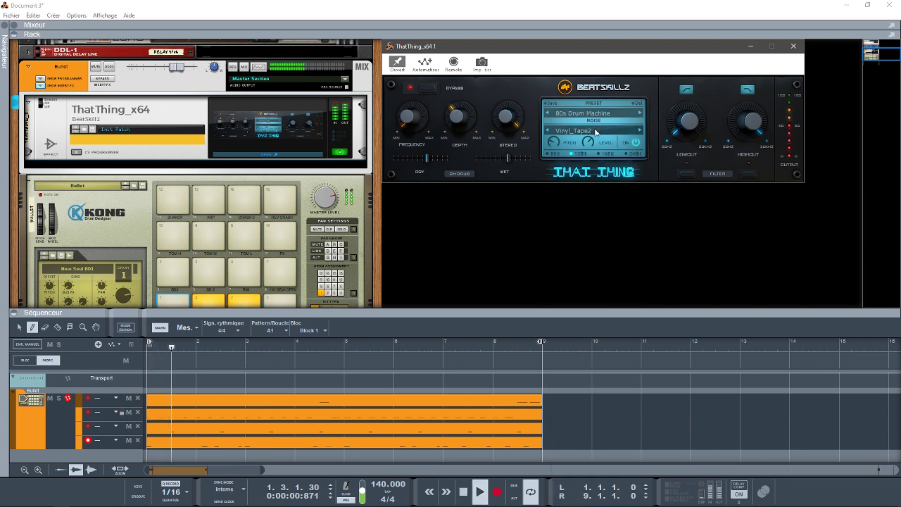
pyautogui.click(582, 131)
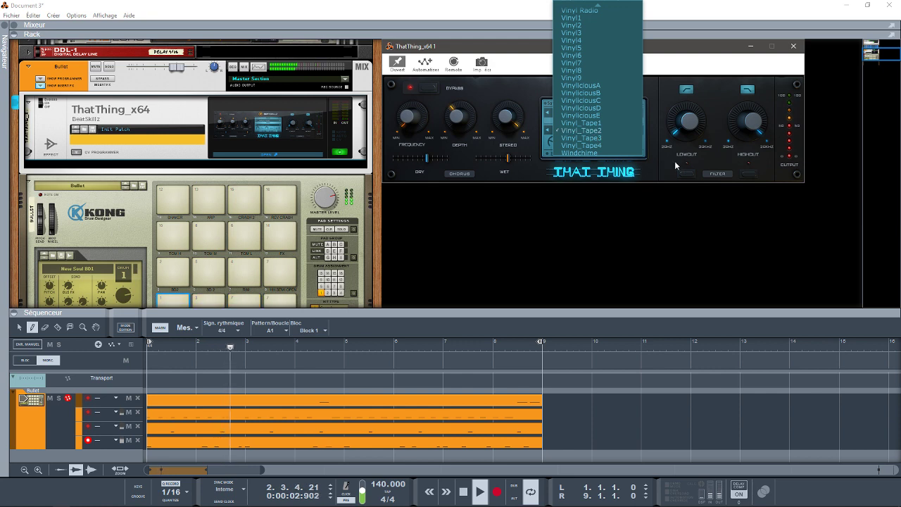
pyautogui.click(593, 138)
pyautogui.click(612, 114)
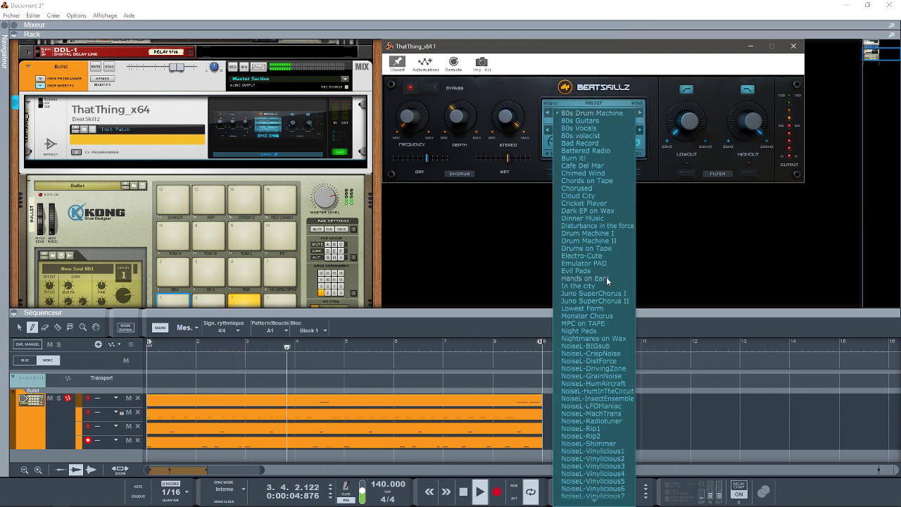
pyautogui.click(588, 323)
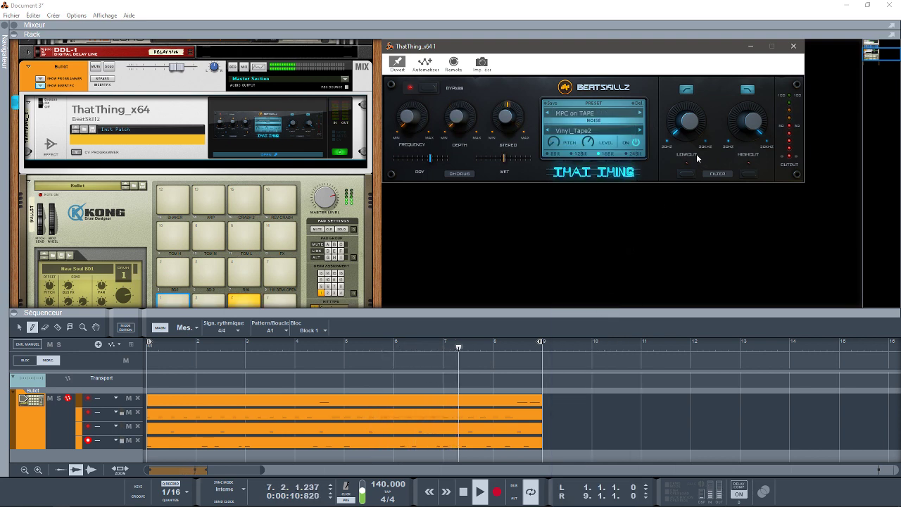
# Step: Try the low-cut and high-cut filters on the playing drums and leave both switched off
pyautogui.click(686, 173)
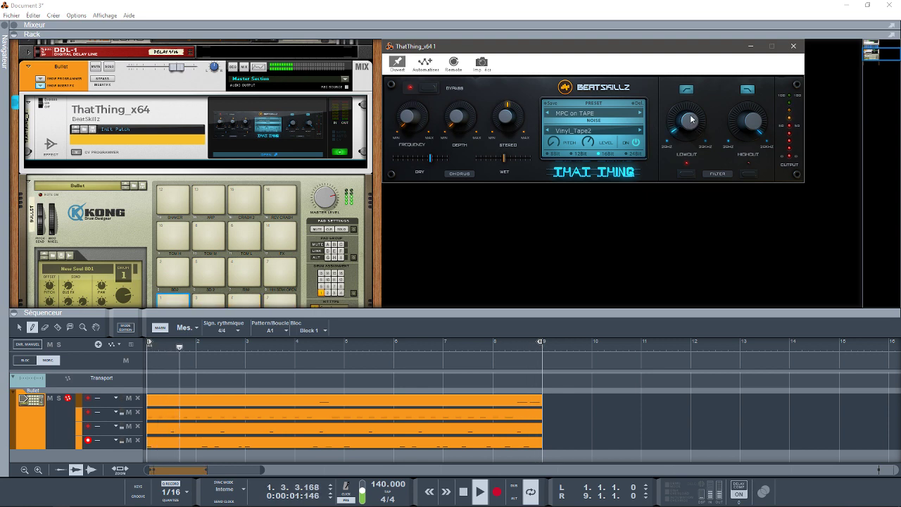
pyautogui.moveTo(695, 127); pyautogui.dragTo(690, 177)
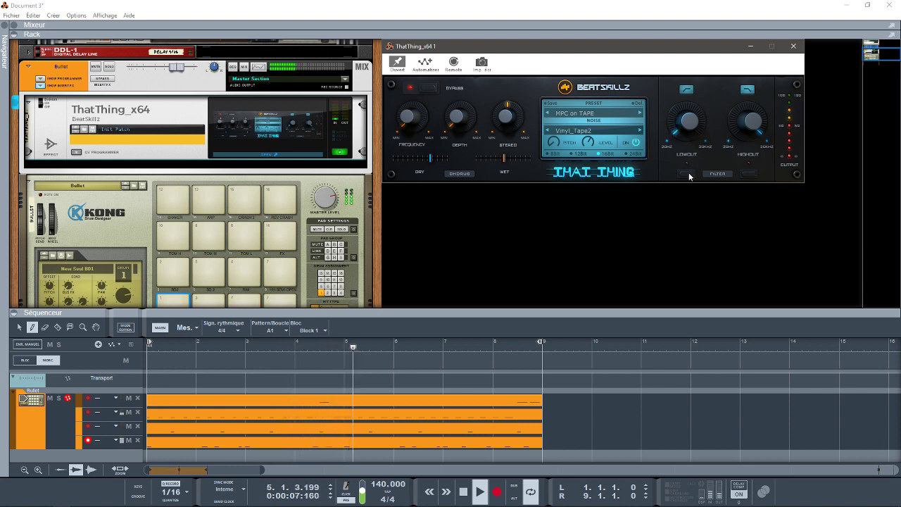
pyautogui.moveTo(758, 125)
pyautogui.mouseDown()
pyautogui.moveTo(752, 228)
pyautogui.moveTo(759, 127)
pyautogui.mouseUp()
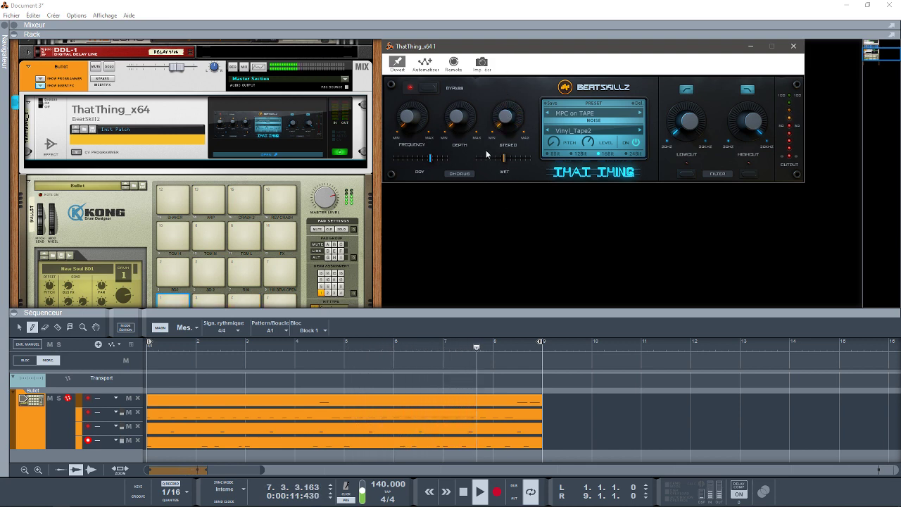
# Step: Raise the chorus depth to about the midpoint
pyautogui.moveTo(458, 122); pyautogui.dragTo(459, 99)
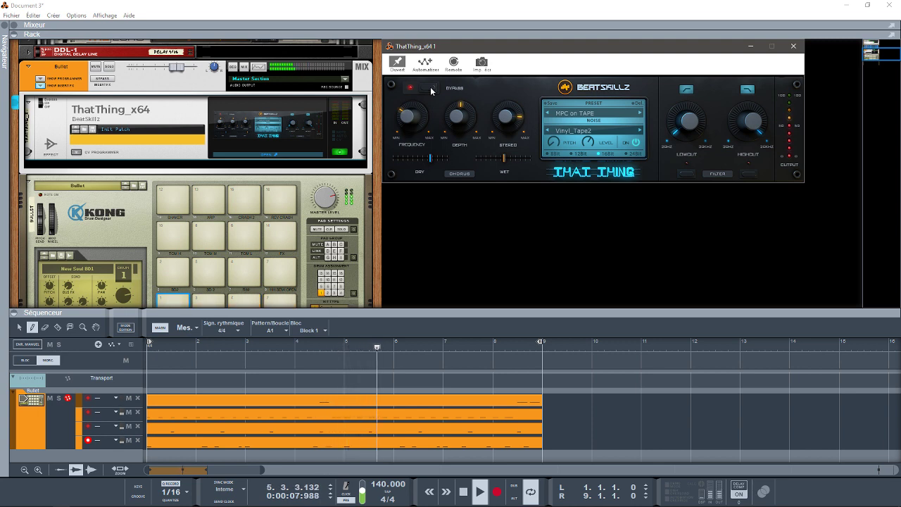
# Step: Move the plugin window lower so the whole noise list fits, and load the Birds_&_Bees noise
pyautogui.click(602, 130)
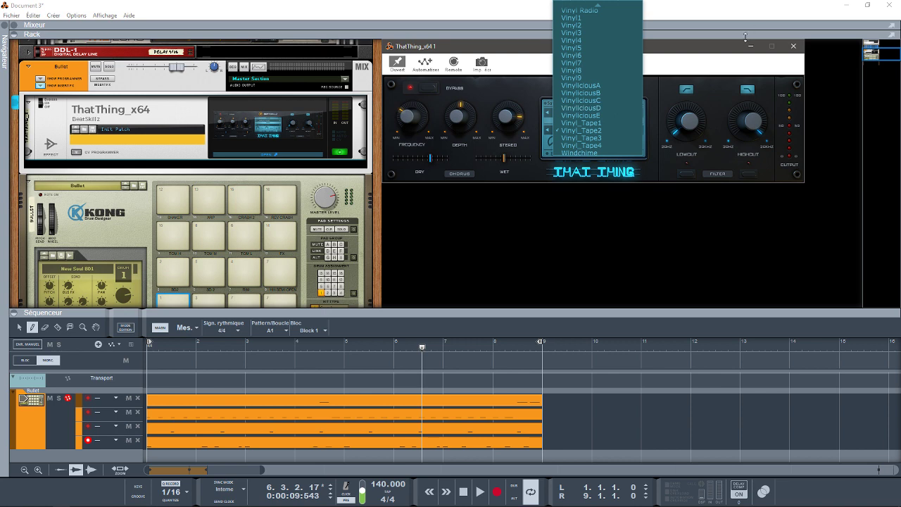
pyautogui.moveTo(730, 49); pyautogui.dragTo(756, 177)
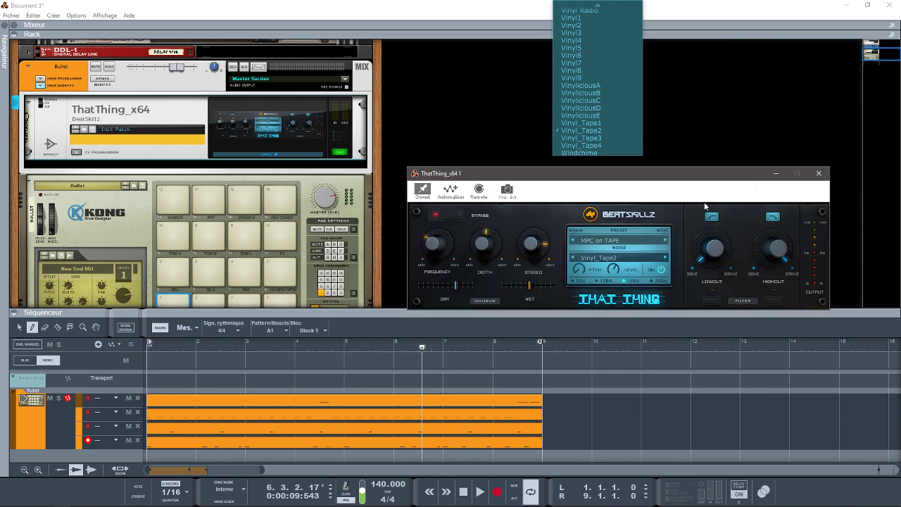
pyautogui.click(614, 258)
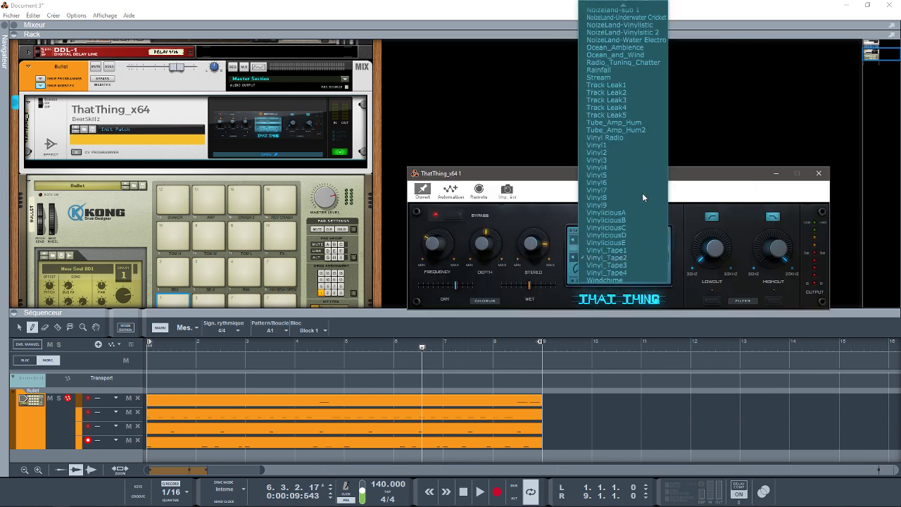
pyautogui.moveTo(623, 5)
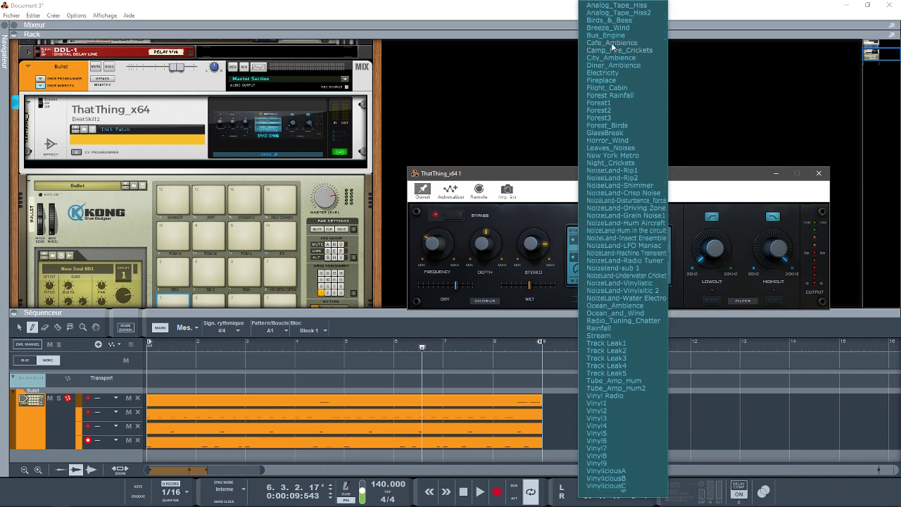
pyautogui.click(608, 20)
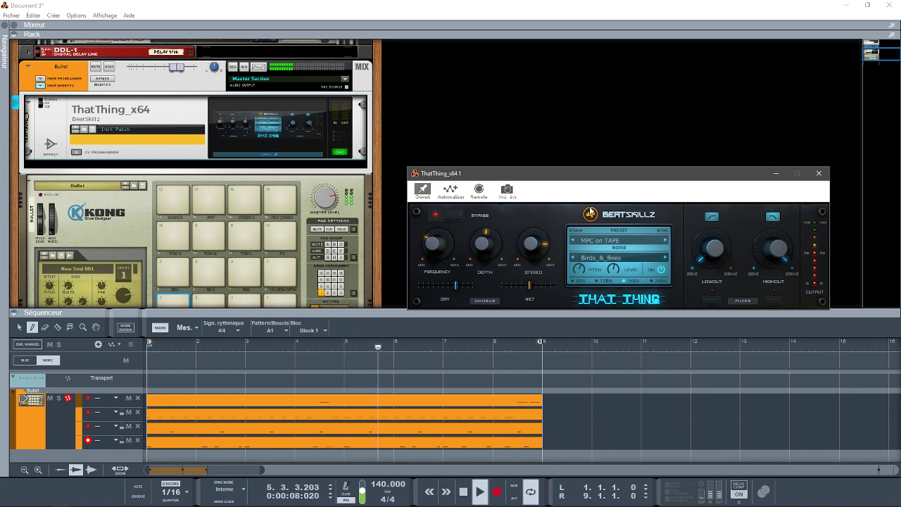
# Step: Try the Analog_Tape_Hiss and Analog_Tape_Hiss2 noises on the playing drums
pyautogui.click(596, 256)
pyautogui.click(612, 243)
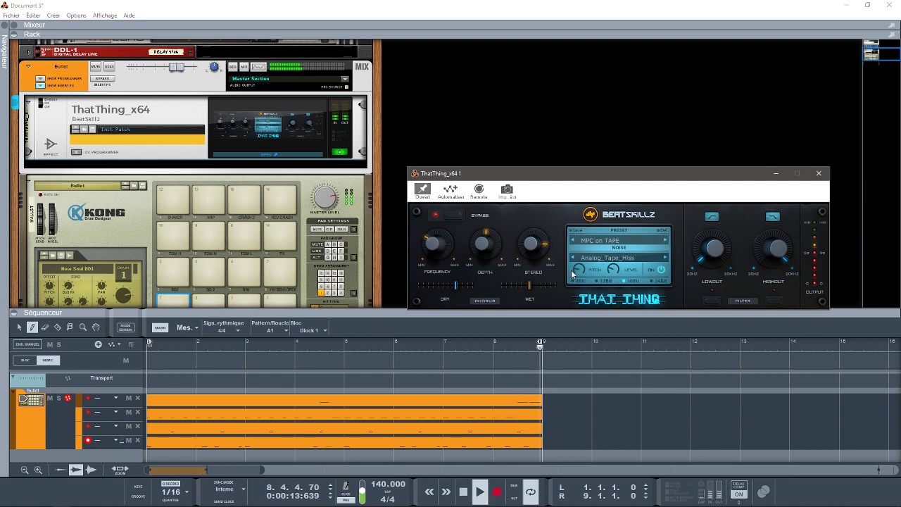
pyautogui.click(616, 259)
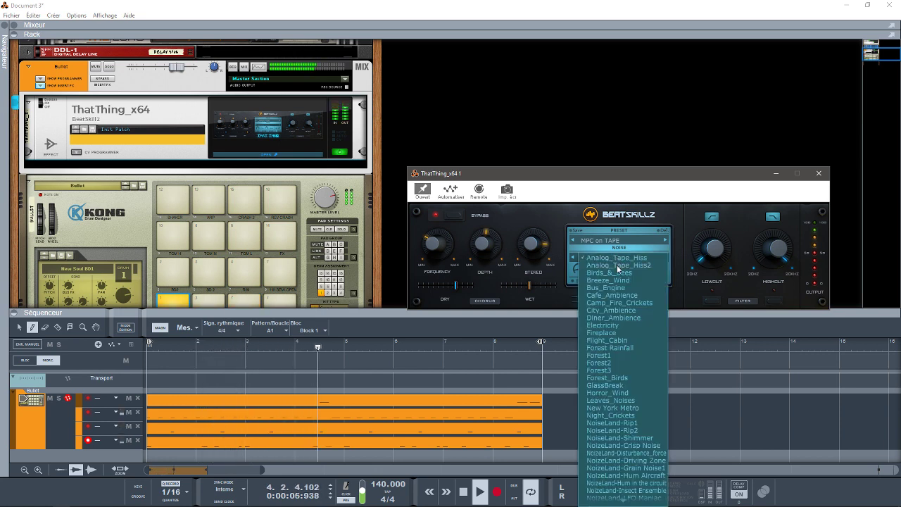
pyautogui.click(617, 266)
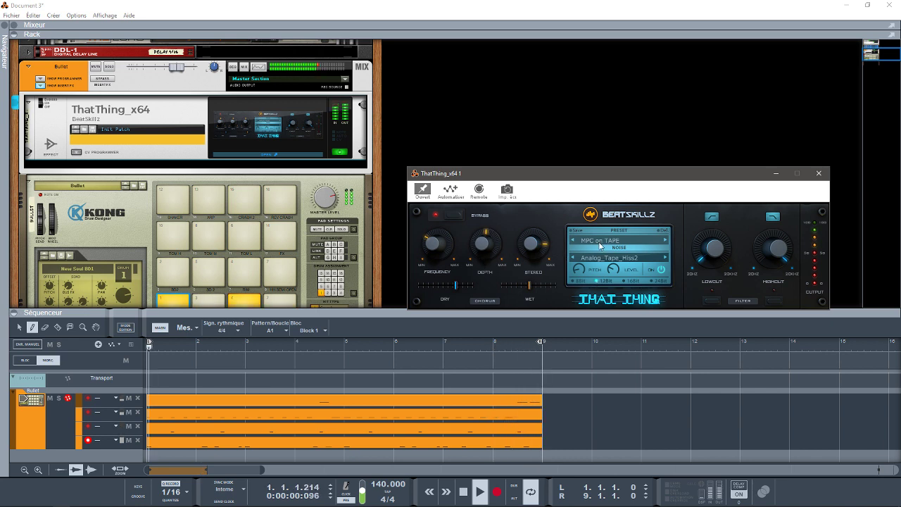
# Step: Try the NoiseL-Vinylicious1 preset with a look at the noise list, and try the Obliterate preset
pyautogui.click(622, 247)
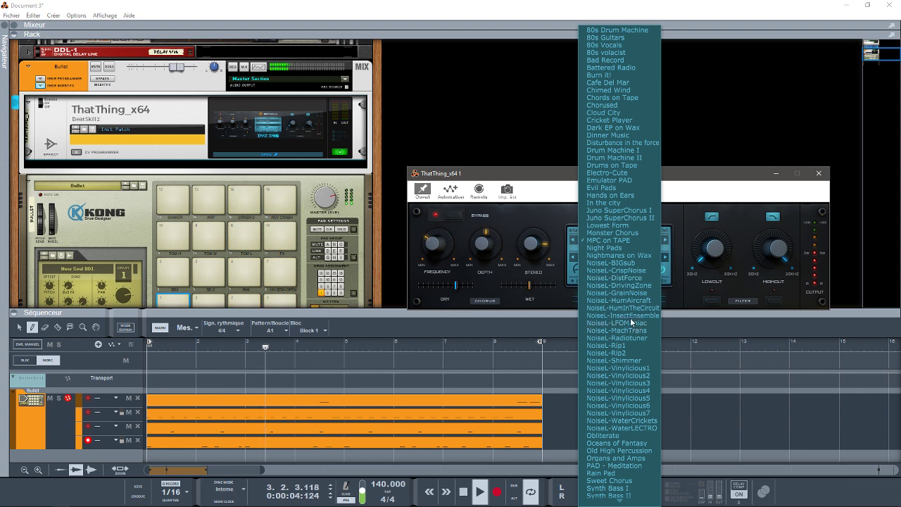
pyautogui.click(625, 366)
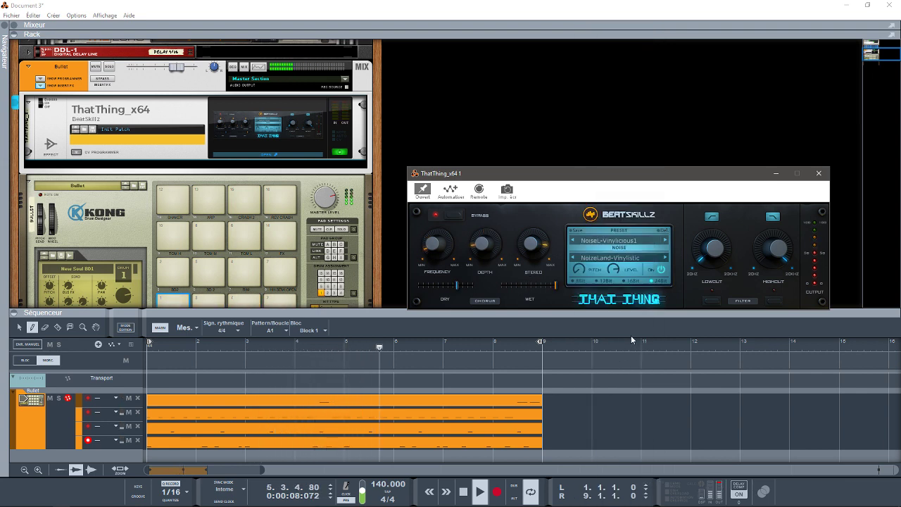
pyautogui.click(623, 264)
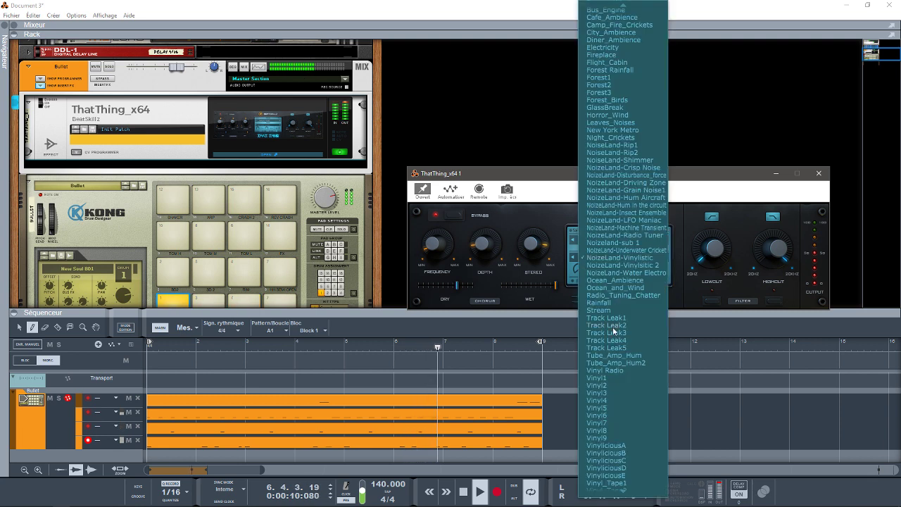
pyautogui.click(681, 230)
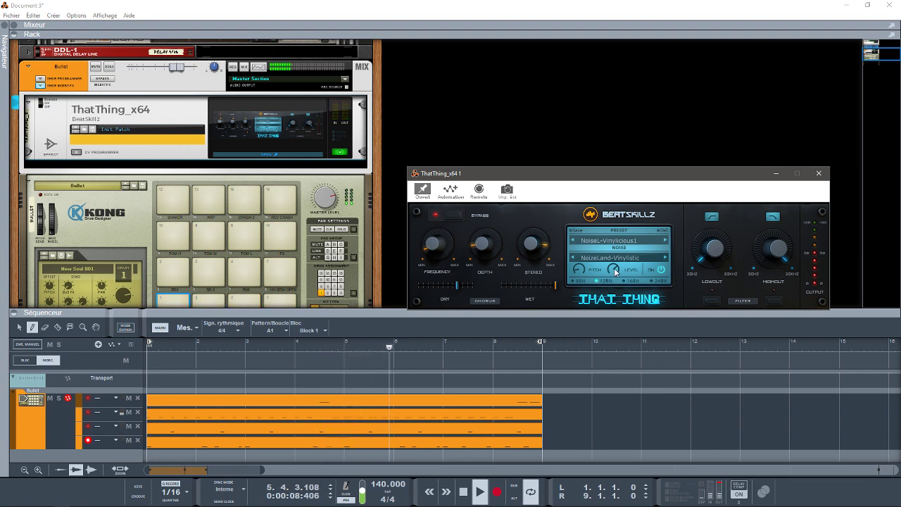
pyautogui.click(609, 240)
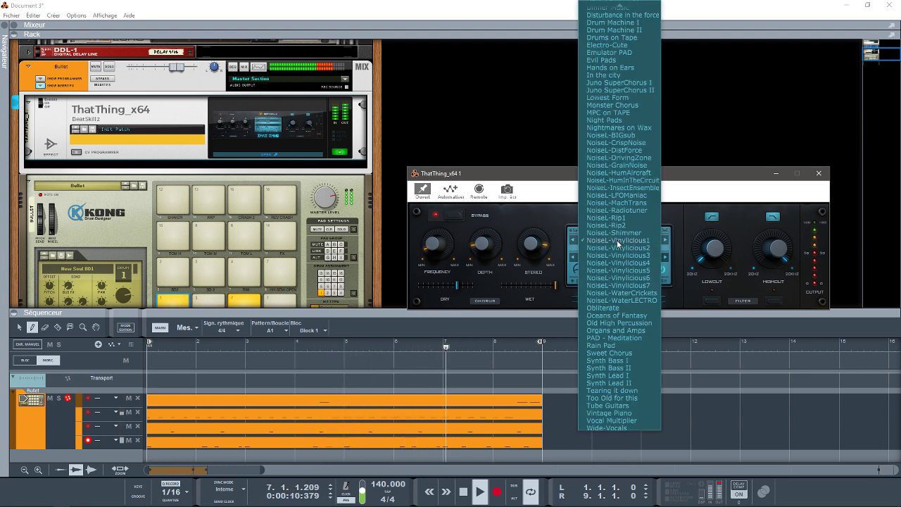
pyautogui.click(608, 309)
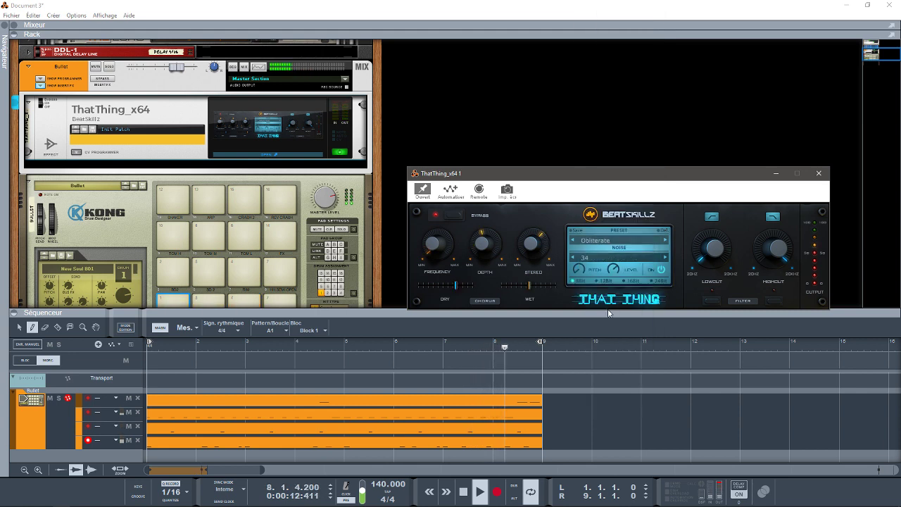
# Step: Load the Too Old for this preset and lower its low-cut filter frequency
pyautogui.click(624, 239)
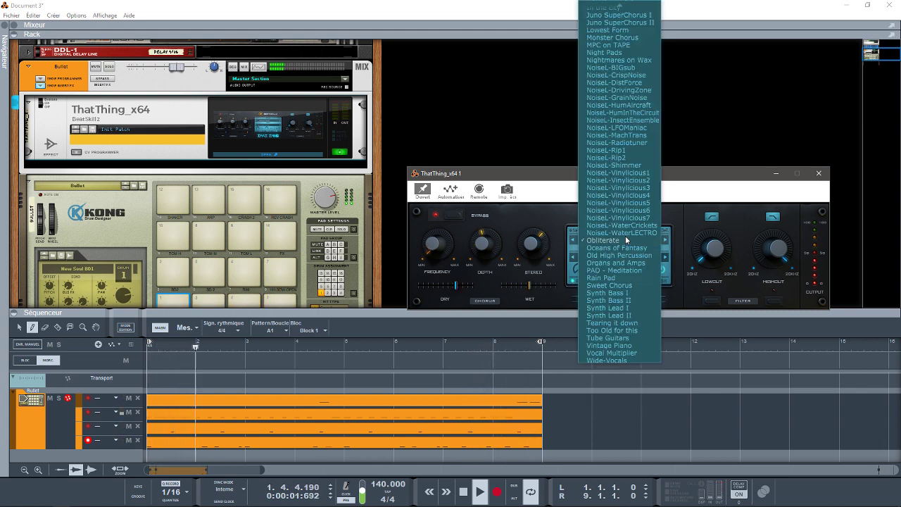
pyautogui.click(617, 330)
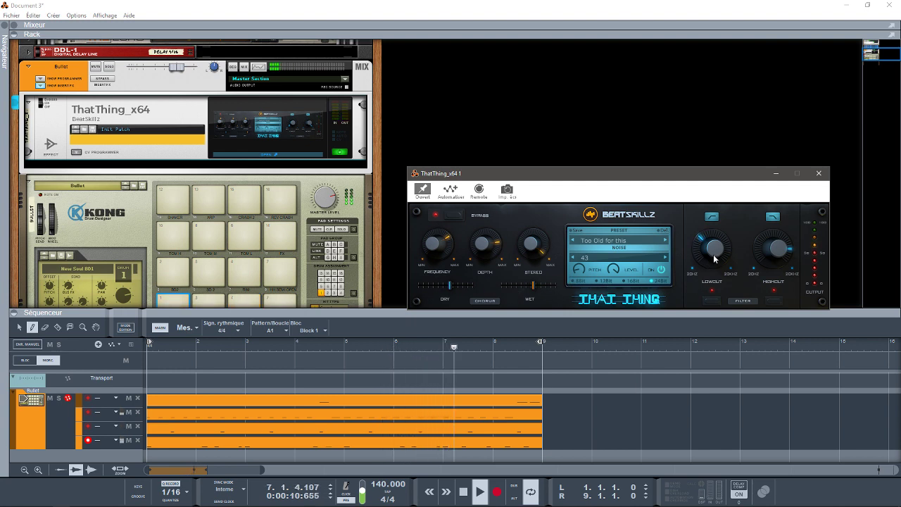
pyautogui.moveTo(703, 249); pyautogui.dragTo(699, 254)
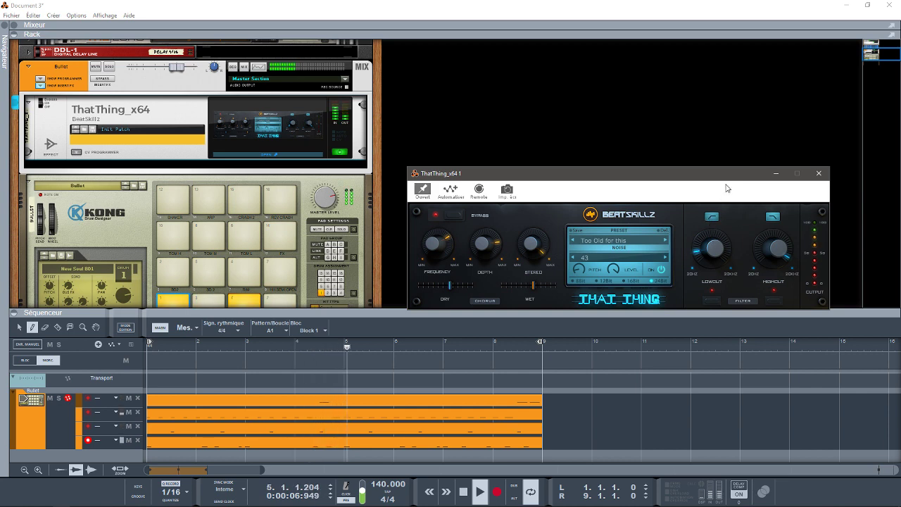
# Step: Move the plugin window slightly higher and load the Camp_Fire_Crickets noise with playback stopped
pyautogui.moveTo(725, 176); pyautogui.dragTo(706, 158)
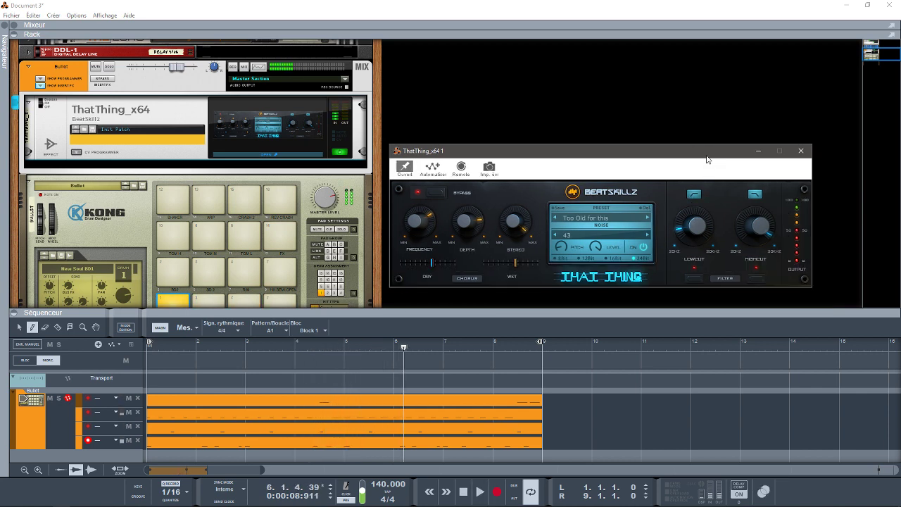
pyautogui.click(620, 219)
pyautogui.click(688, 195)
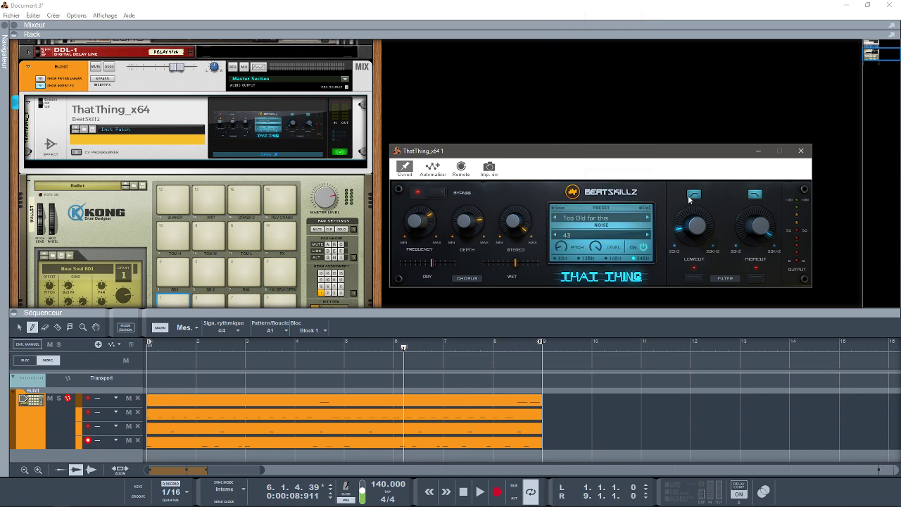
pyautogui.click(600, 236)
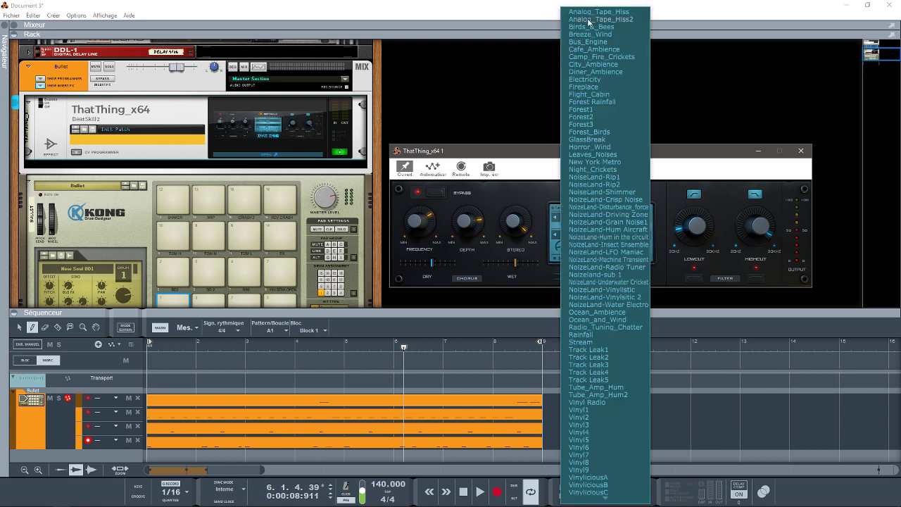
pyautogui.click(588, 54)
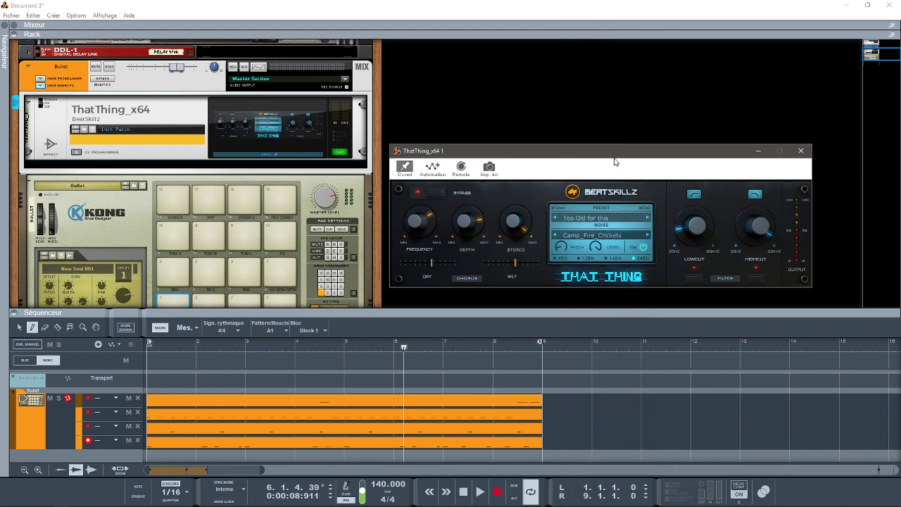
# Step: Try the Cafe_Ambience noise on the playing drums, load the Fireplace noise and stop playback
pyautogui.click(601, 235)
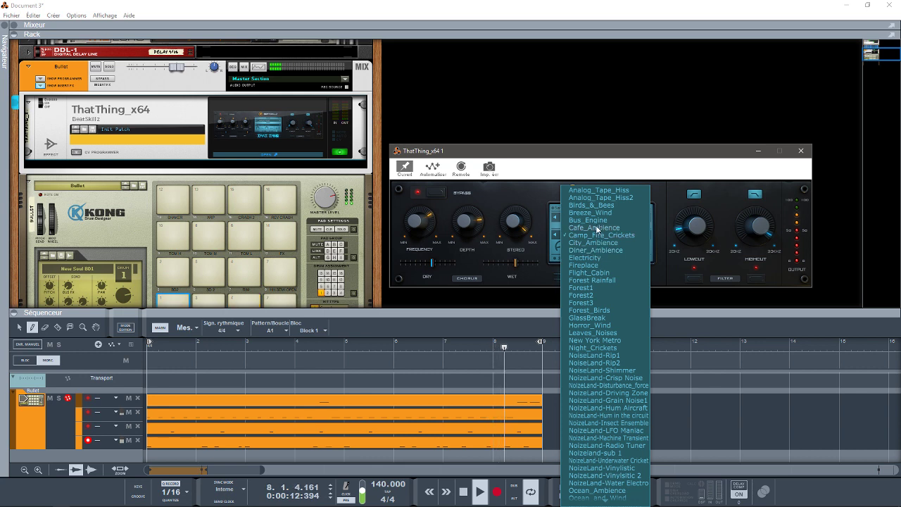
pyautogui.click(596, 228)
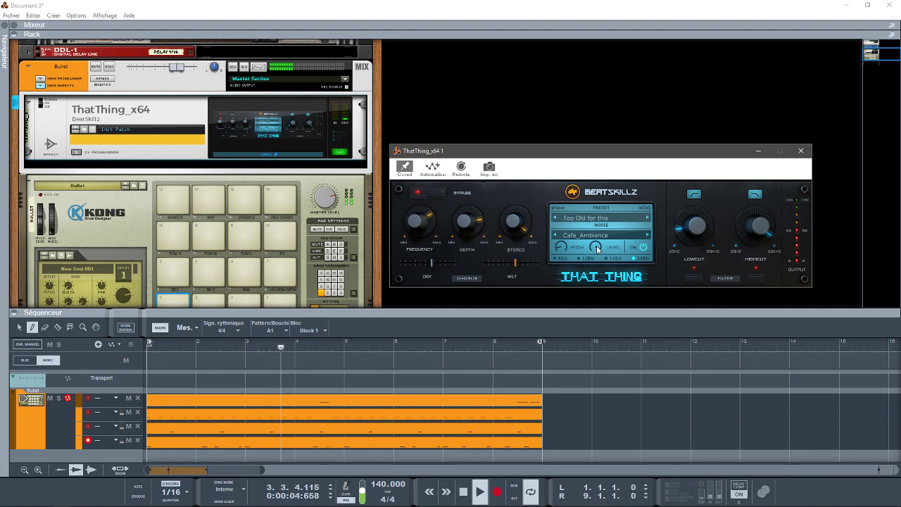
pyautogui.click(596, 235)
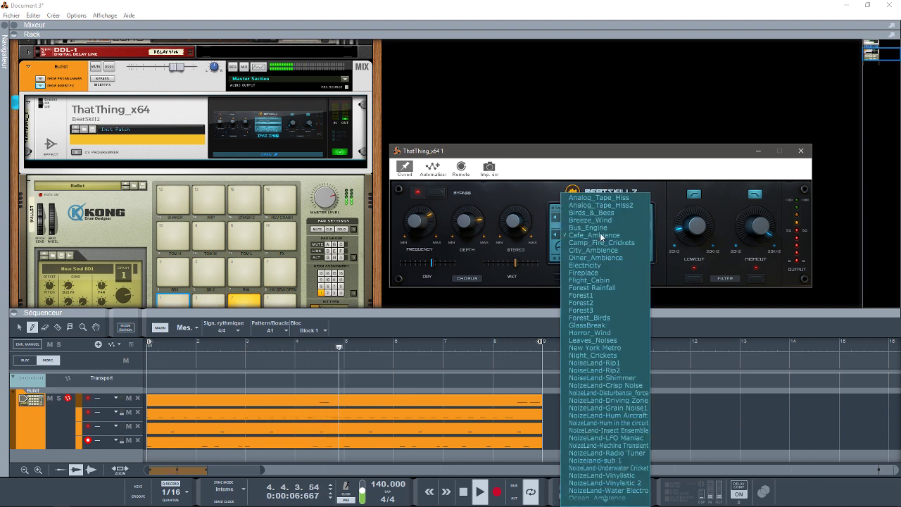
pyautogui.click(588, 273)
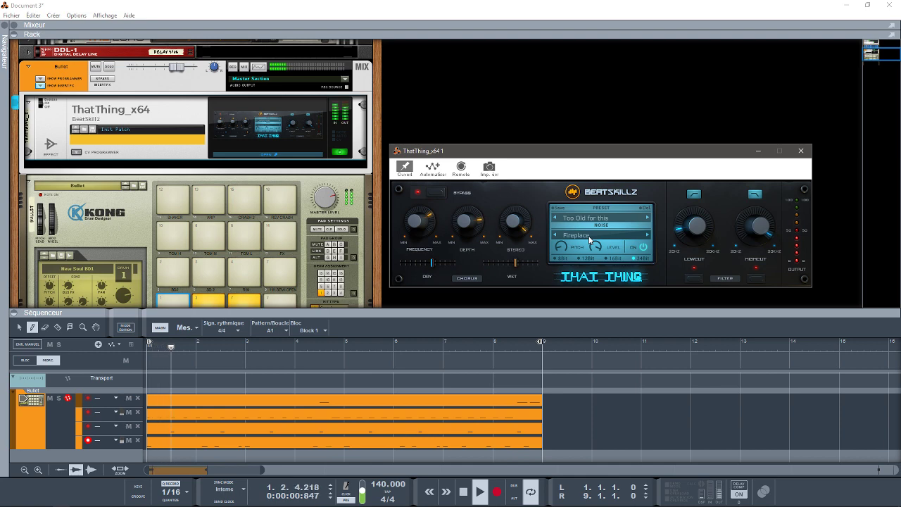
pyautogui.press('space')
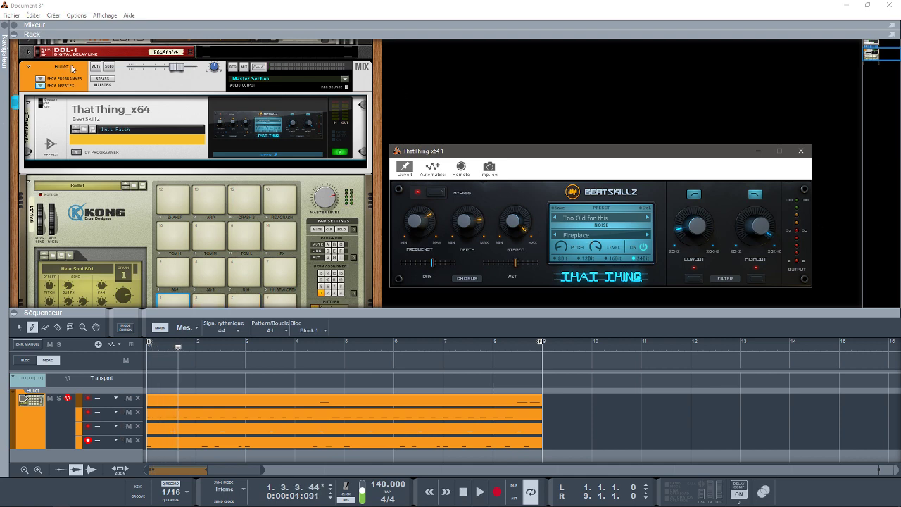
# Step: Open the browser's instruments and replace the Kong drum device with the ID8 instrument module
pyautogui.click(3, 28)
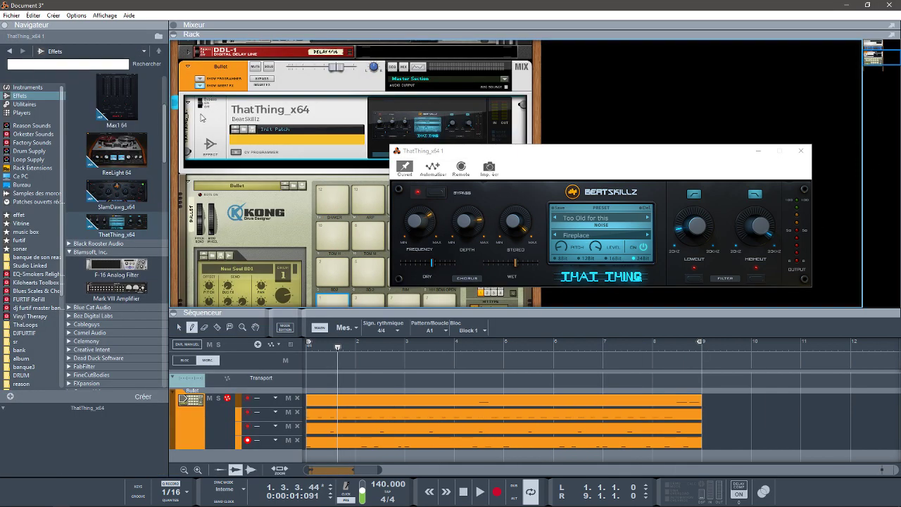
pyautogui.moveTo(163, 138); pyautogui.dragTo(168, 138)
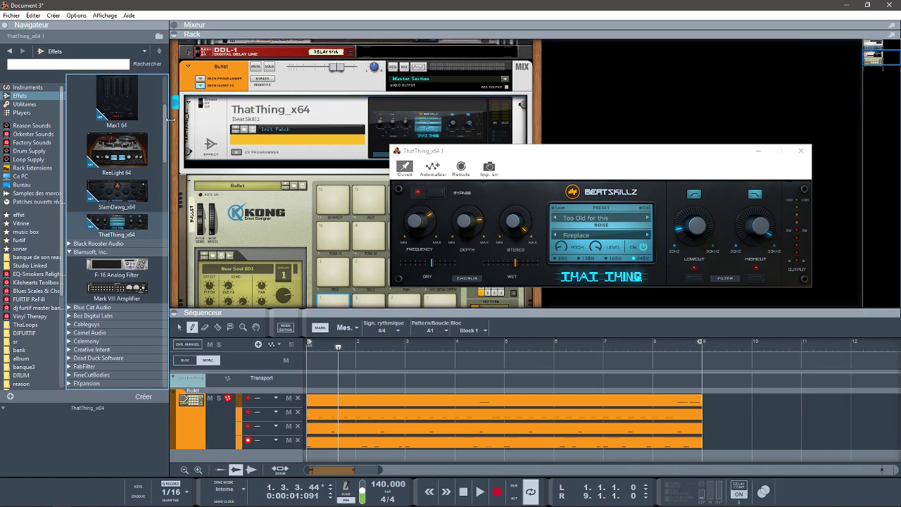
pyautogui.click(29, 87)
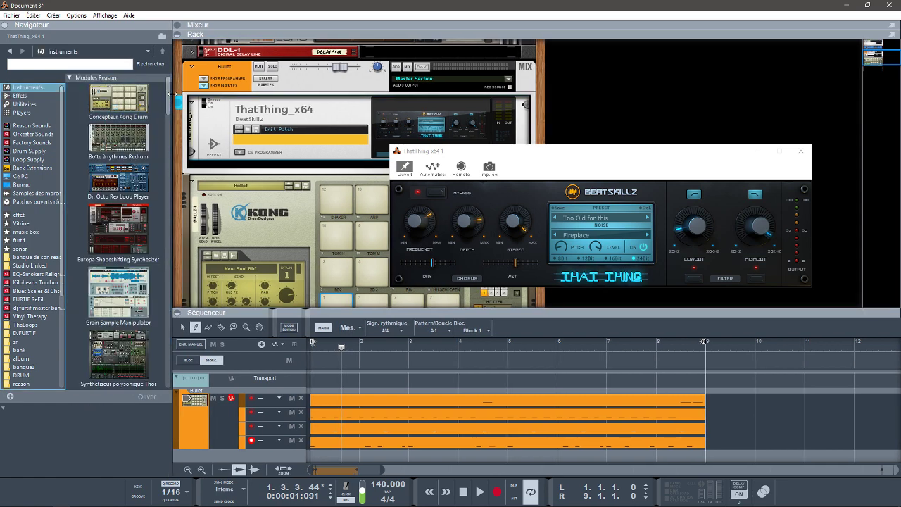
pyautogui.scroll(-5, 168, 113)
pyautogui.scroll(-6, 168, 116)
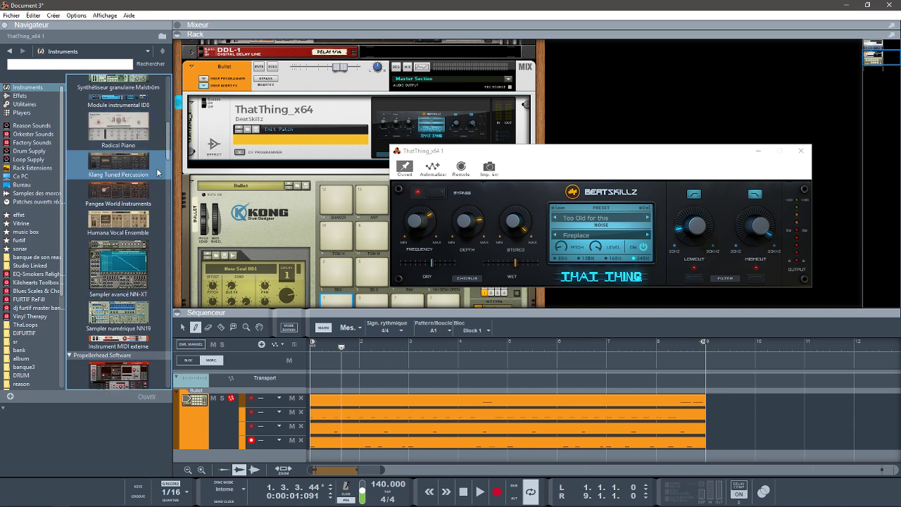
pyautogui.moveTo(138, 99); pyautogui.dragTo(322, 243)
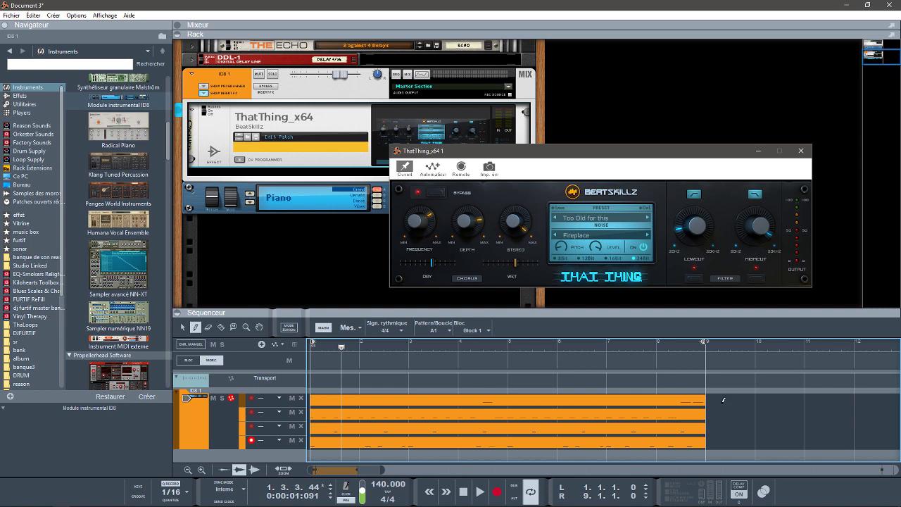
# Step: Delete all the drum clips from the ID8 track, including the stray one drawn from bar 8 to bar 10
pyautogui.moveTo(724, 400)
pyautogui.mouseDown()
pyautogui.moveTo(720, 412)
pyautogui.moveTo(650, 413)
pyautogui.mouseUp()
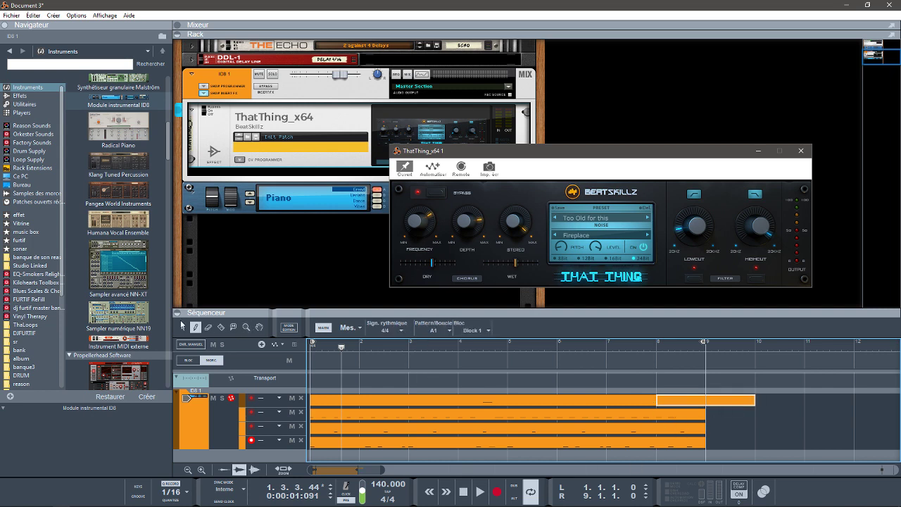
pyautogui.click(183, 326)
pyautogui.moveTo(750, 421)
pyautogui.mouseDown()
pyautogui.moveTo(698, 412)
pyautogui.moveTo(363, 450)
pyautogui.moveTo(359, 441)
pyautogui.mouseUp()
pyautogui.press('Delete')
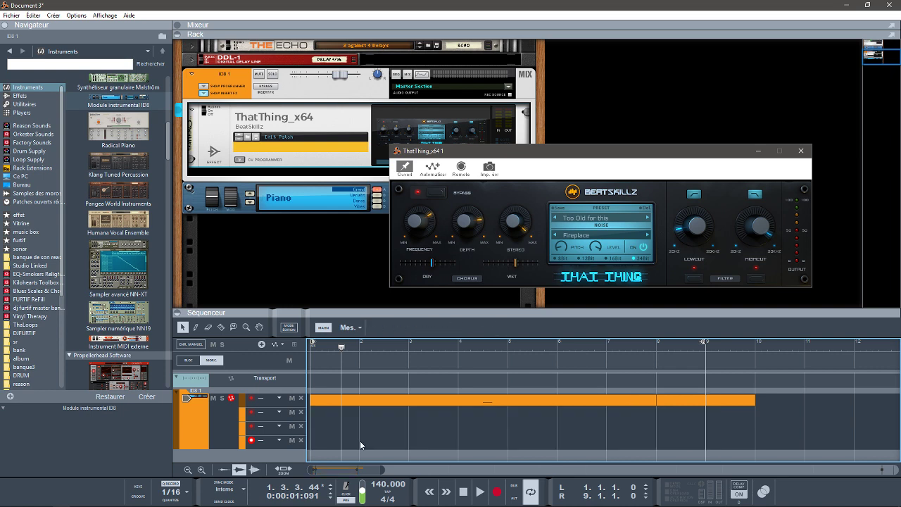
pyautogui.press('Delete')
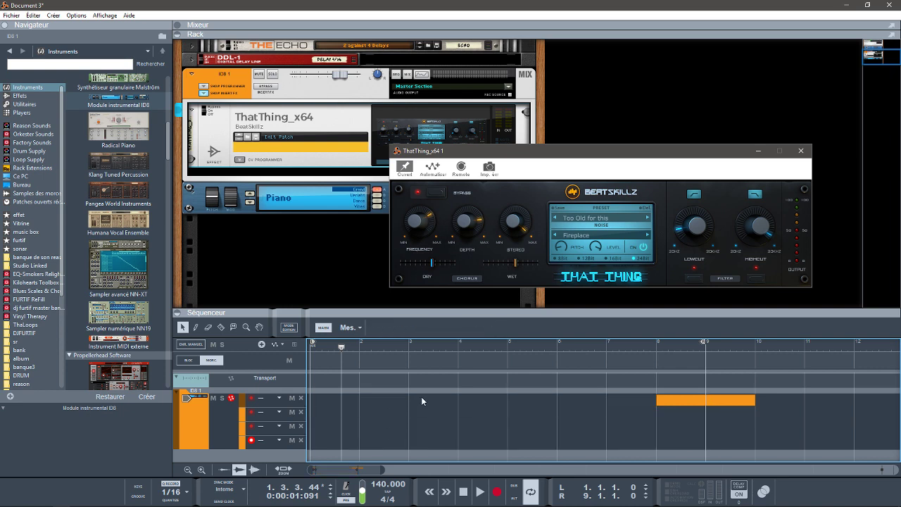
pyautogui.click(693, 409)
pyautogui.press('Delete')
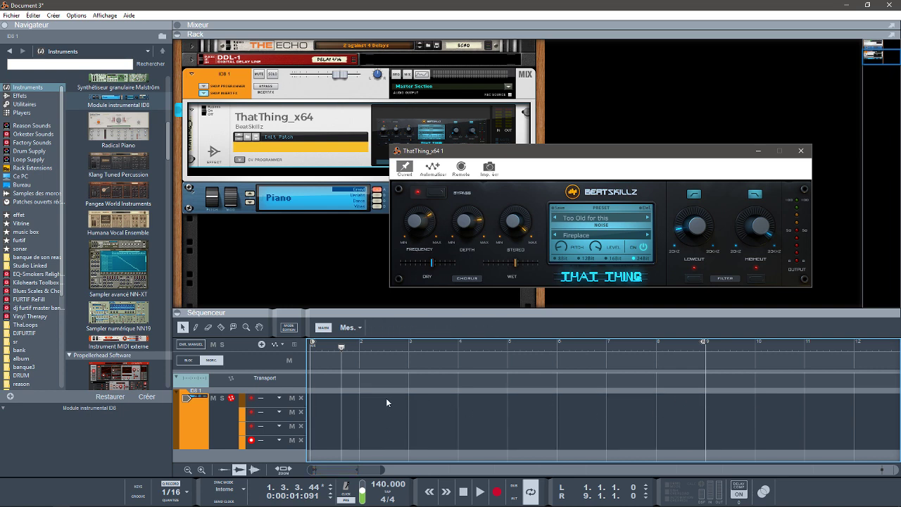
# Step: Remove the three extra note lanes from the ID8 track
pyautogui.click(301, 399)
pyautogui.click(301, 399)
pyautogui.click(301, 399)
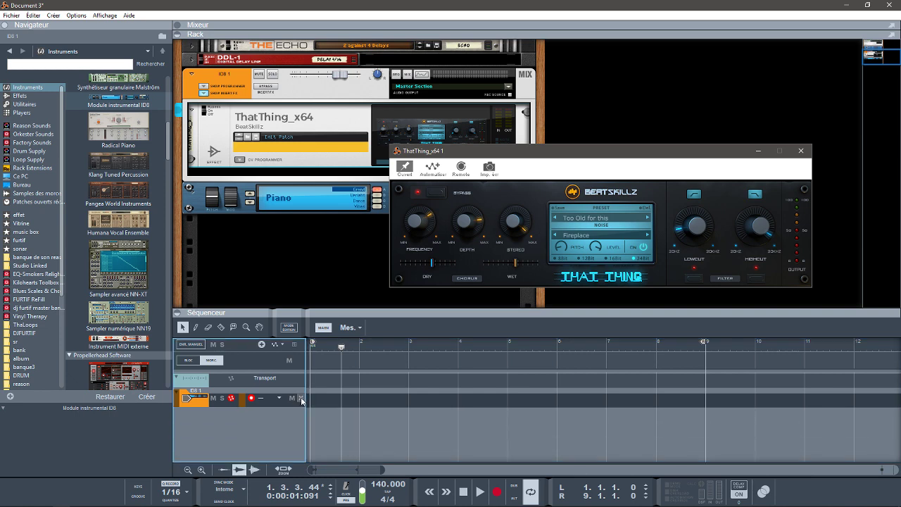
pyautogui.click(346, 399)
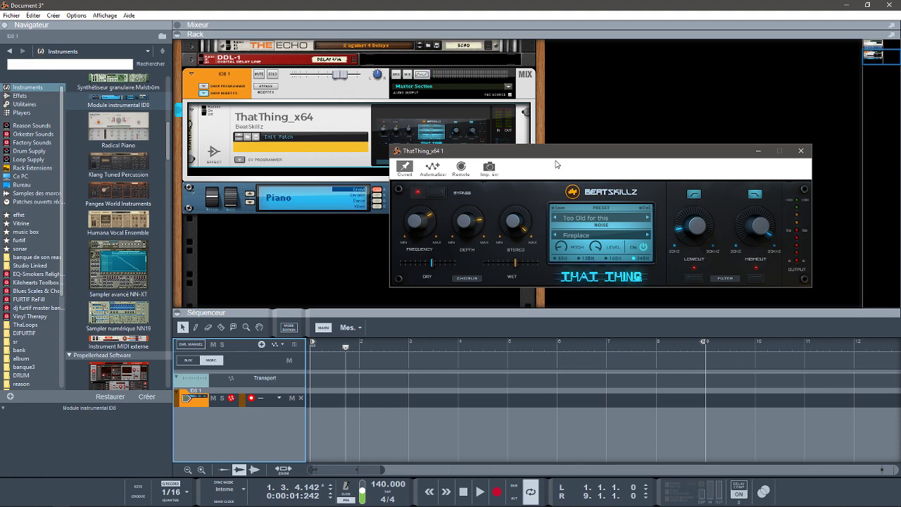
# Step: Move the plugin window up clear of the ID8 and switch its sound category to Synth
pyautogui.moveTo(563, 151); pyautogui.dragTo(605, 21)
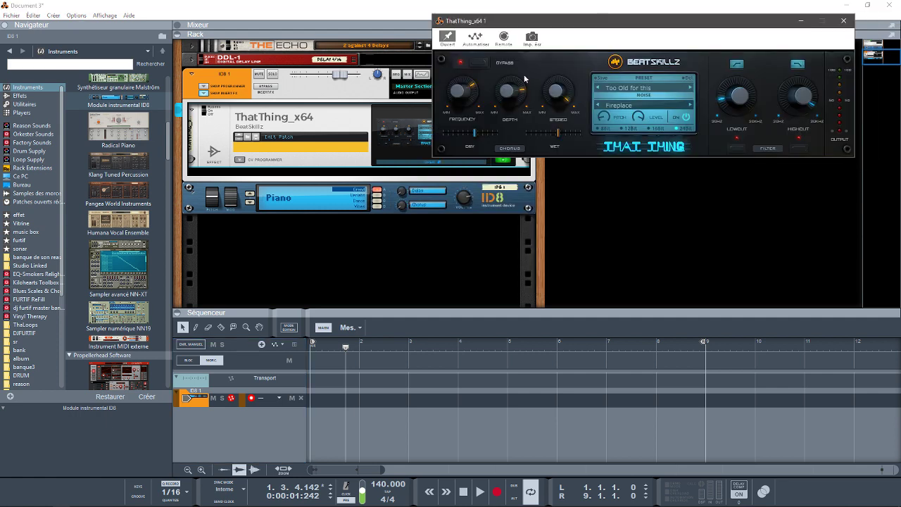
pyautogui.click(288, 201)
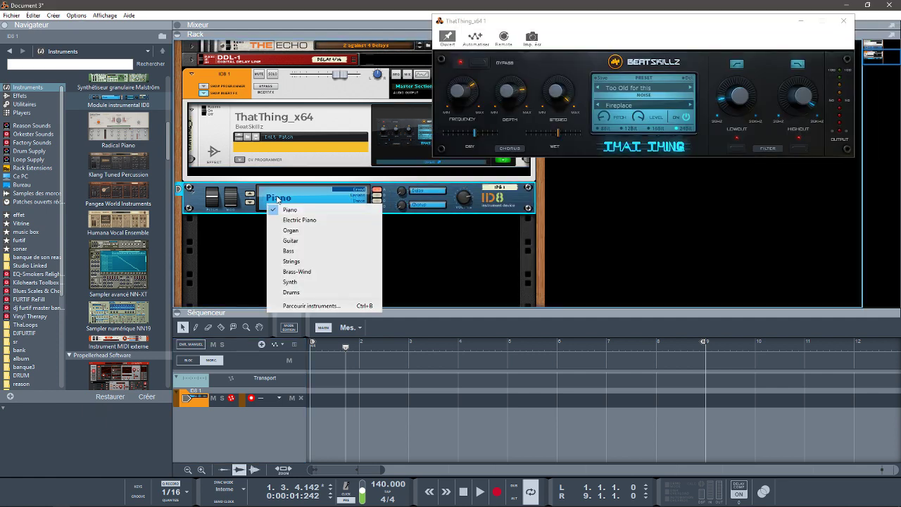
pyautogui.click(294, 281)
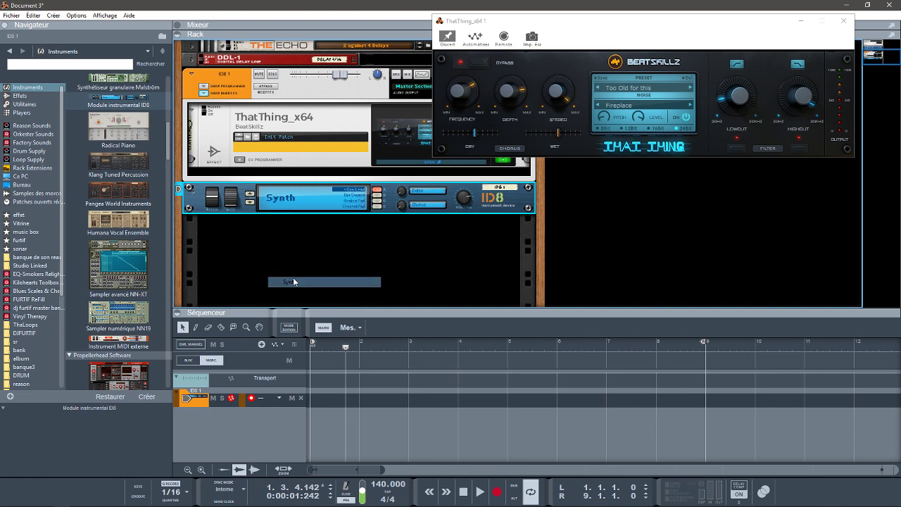
# Step: Select the Crystal Pad sound on the ID8 and record an eight-bar clip from bar 1 on its track
pyautogui.click(355, 207)
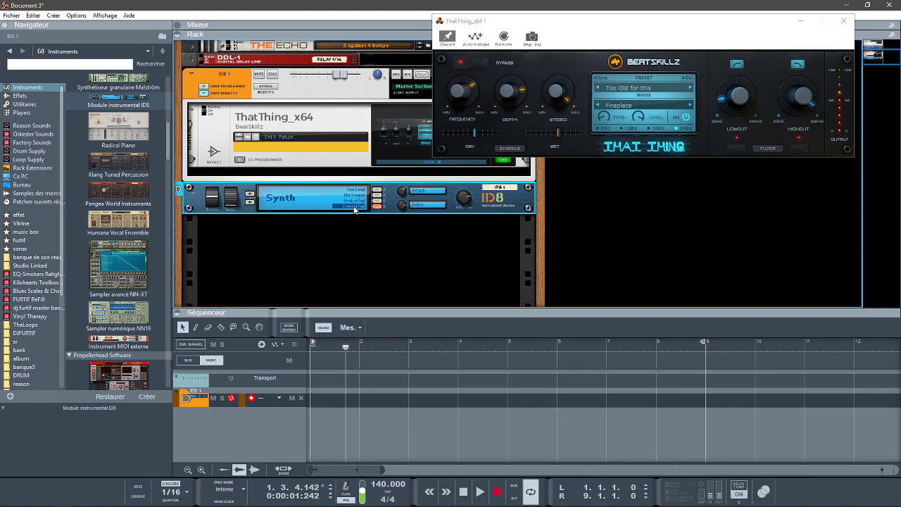
pyautogui.press('space')
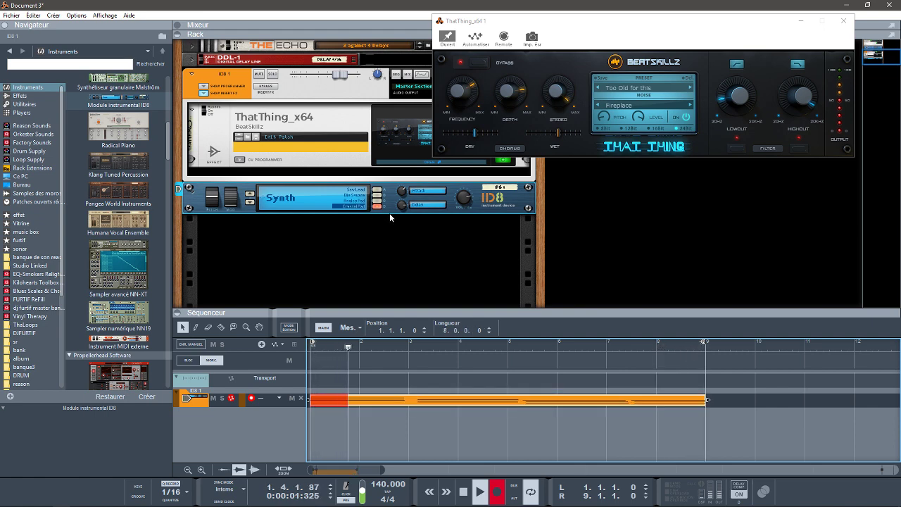
pyautogui.press('space')
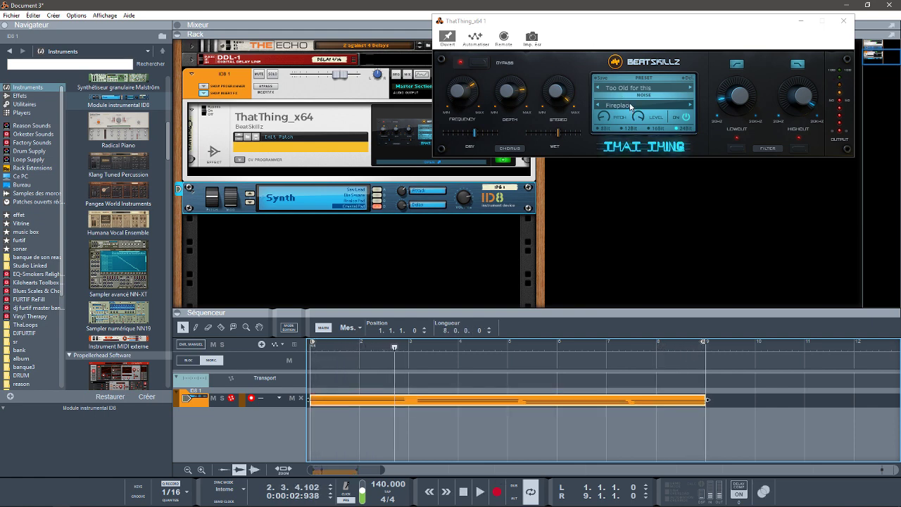
# Step: Set That Thing's noise to Diner_Ambience and play the ID8 clip from the start to hear it
pyautogui.click(630, 105)
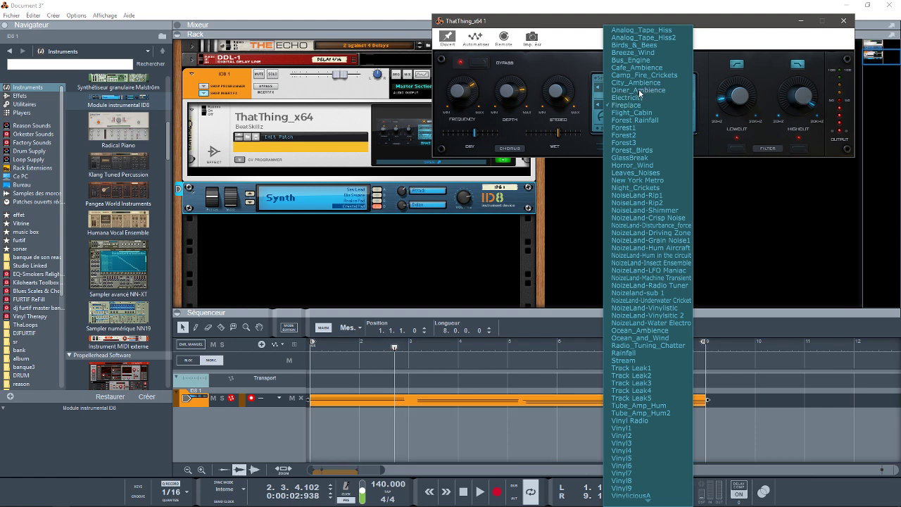
pyautogui.click(637, 90)
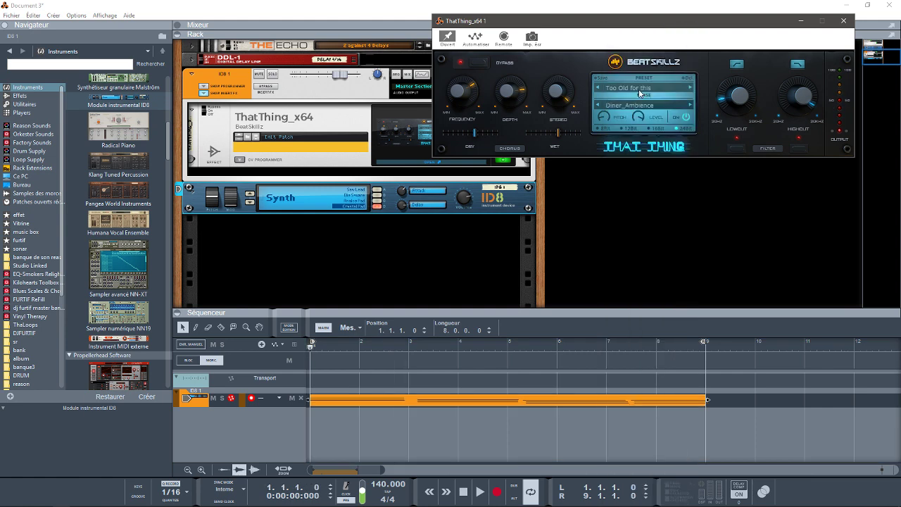
pyautogui.click(639, 92)
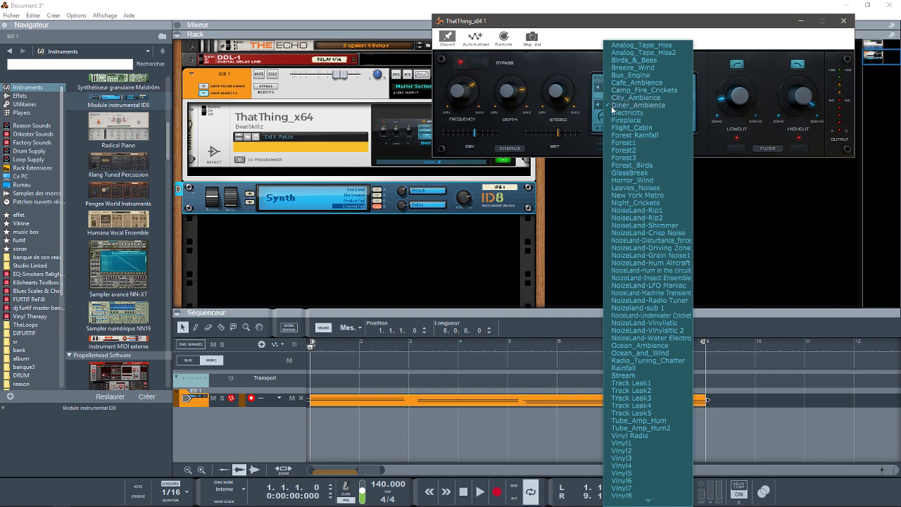
pyautogui.press('space')
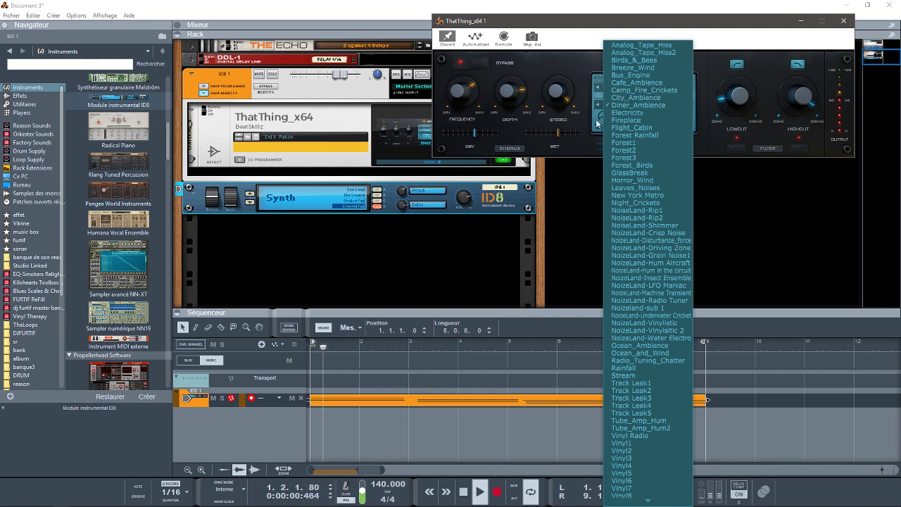
pyautogui.click(634, 107)
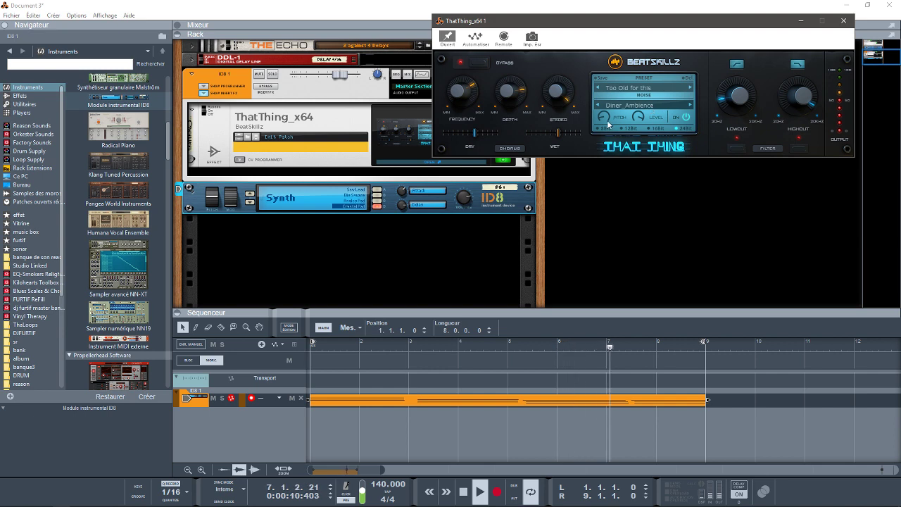
# Step: Audition the City_Ambience and New York Metro noises during playback, finishing with the noise set to Forest1
pyautogui.click(653, 106)
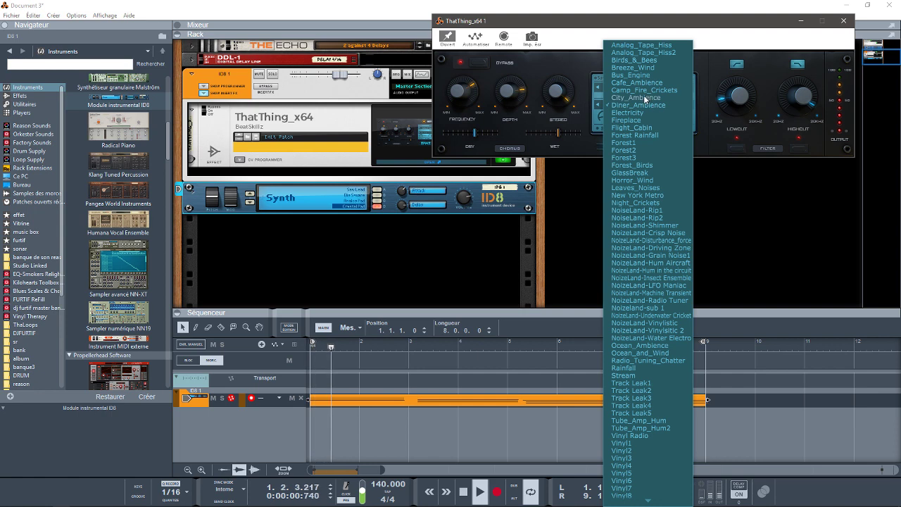
pyautogui.click(645, 98)
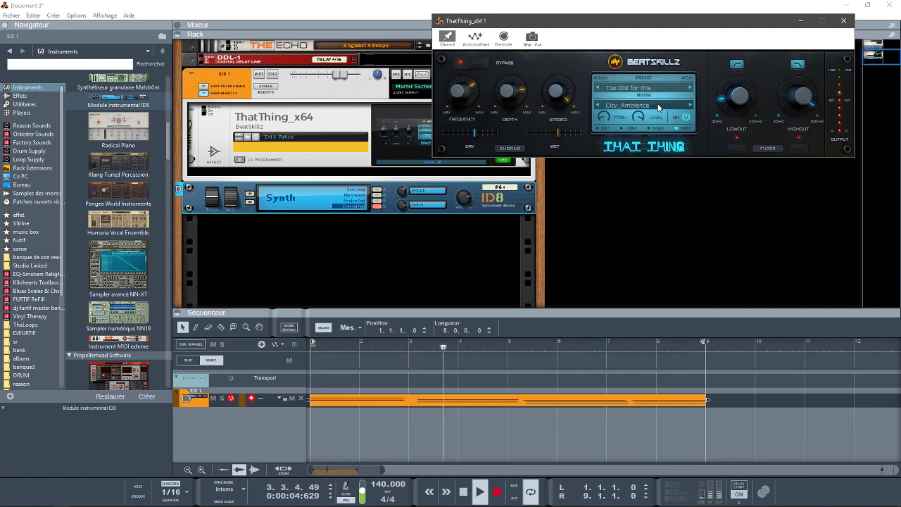
pyautogui.click(659, 107)
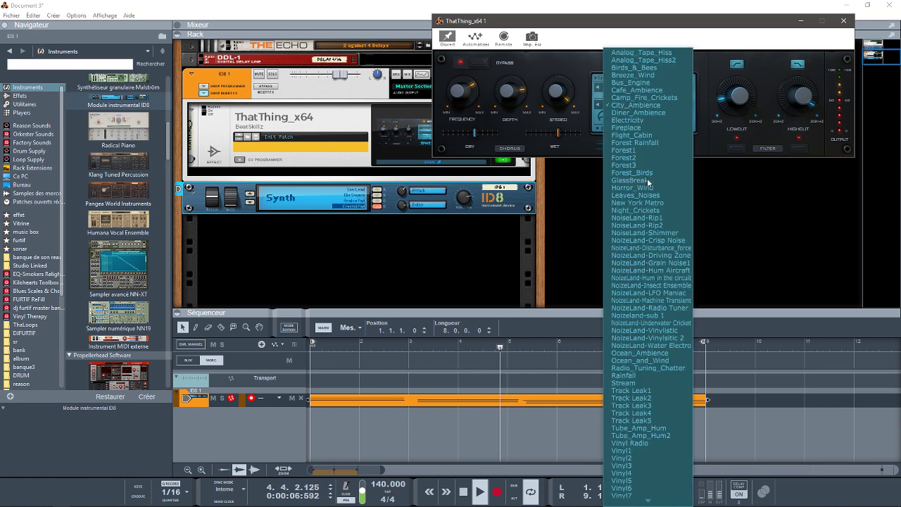
pyautogui.click(647, 204)
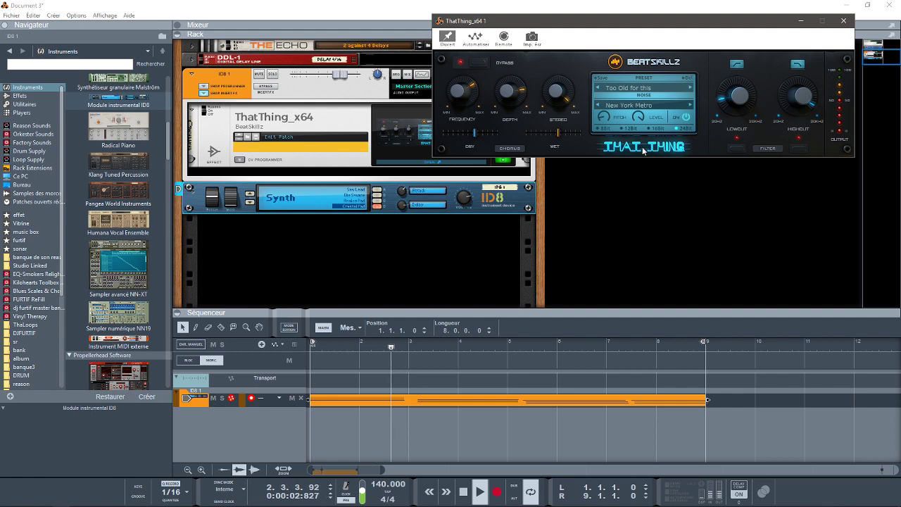
pyautogui.click(633, 105)
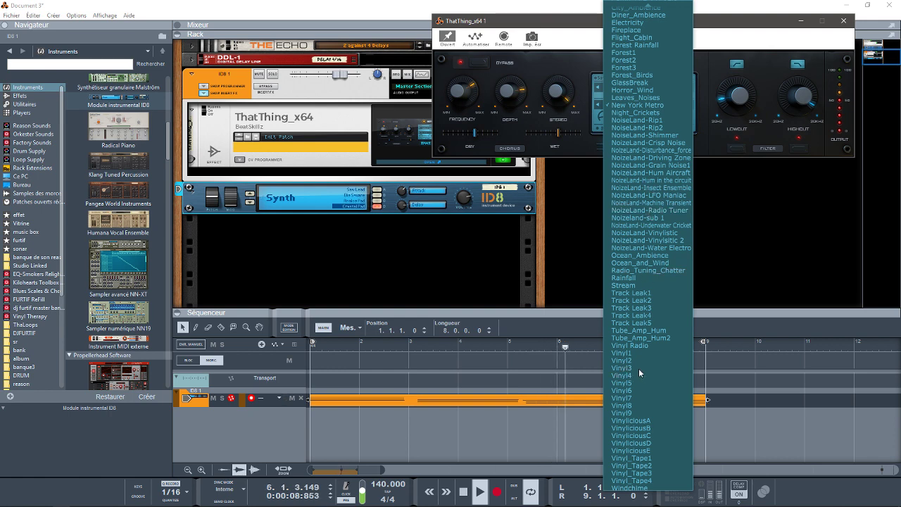
pyautogui.click(628, 53)
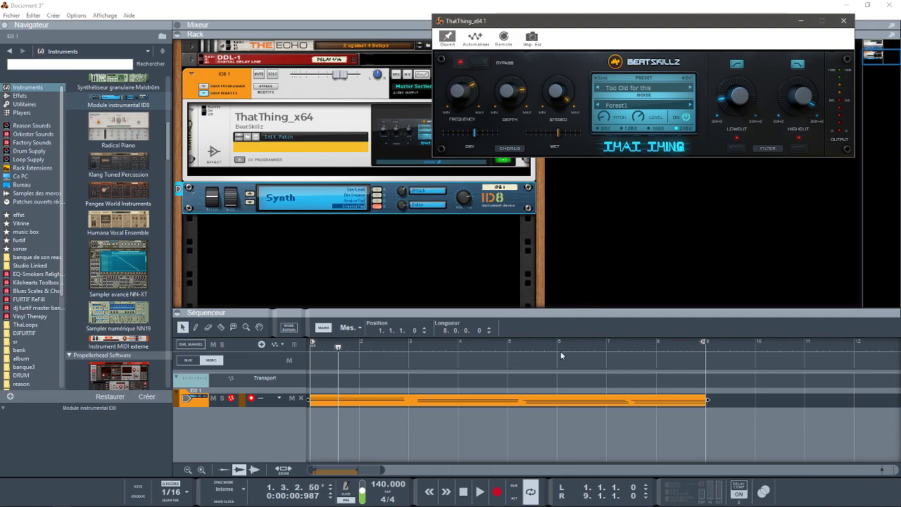
# Step: Switch to Chrome and show the price section of the That Thing product page on Plugin Boutique
pyautogui.moveTo(562, 503)
pyautogui.click(322, 500)
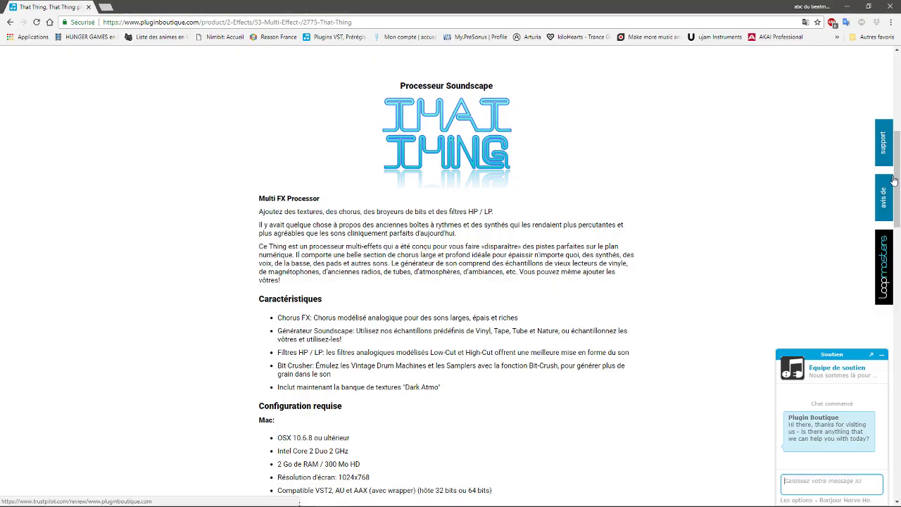
pyautogui.scroll(5, 892, 177)
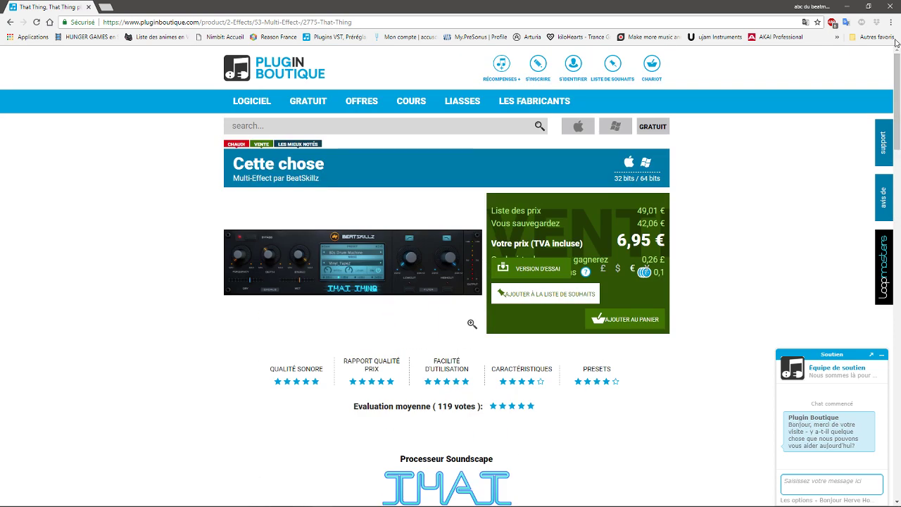